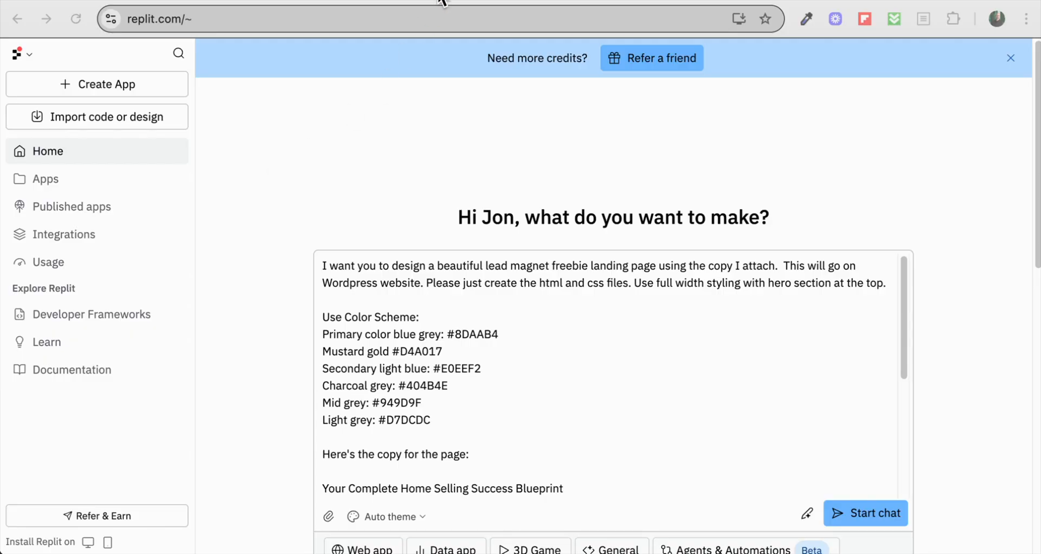
# - Switch to the Claude chat and review the request for the home-selling lead magnet landing page, including its working title
pyautogui.hotkey('ctrl', 'Tab')
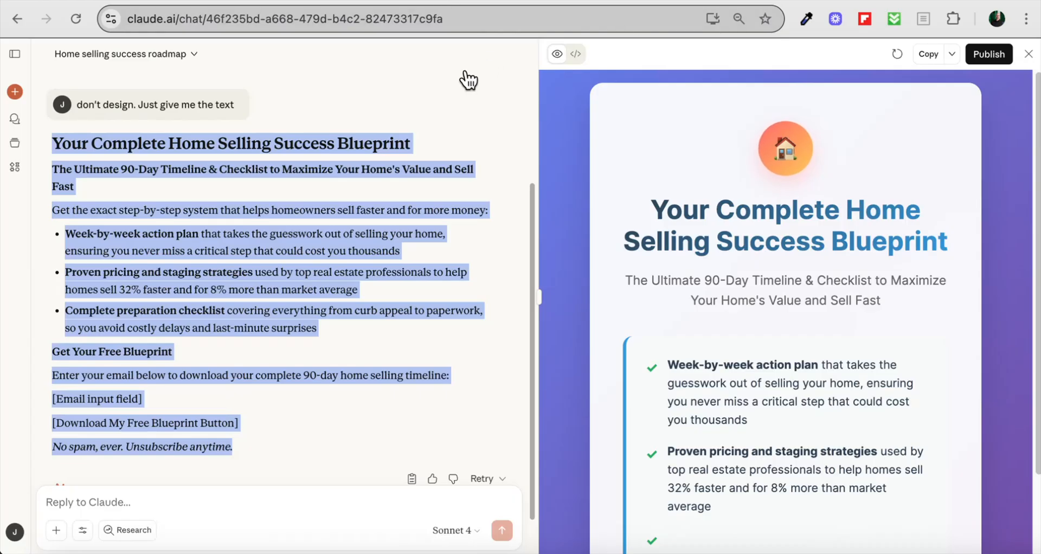
pyautogui.scroll(5, 325, 194)
pyautogui.scroll(1, 324, 194)
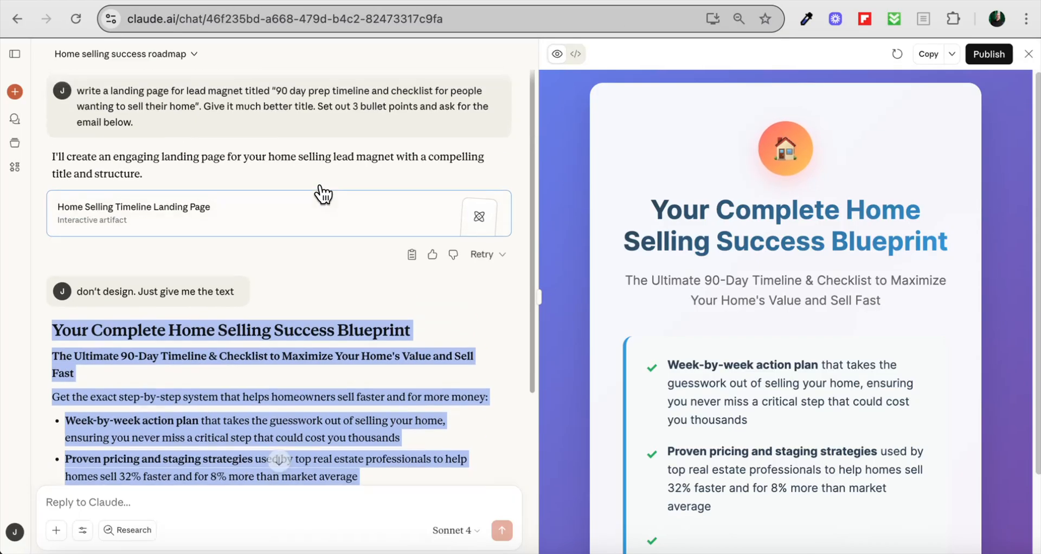
pyautogui.moveTo(275, 90); pyautogui.dragTo(408, 91)
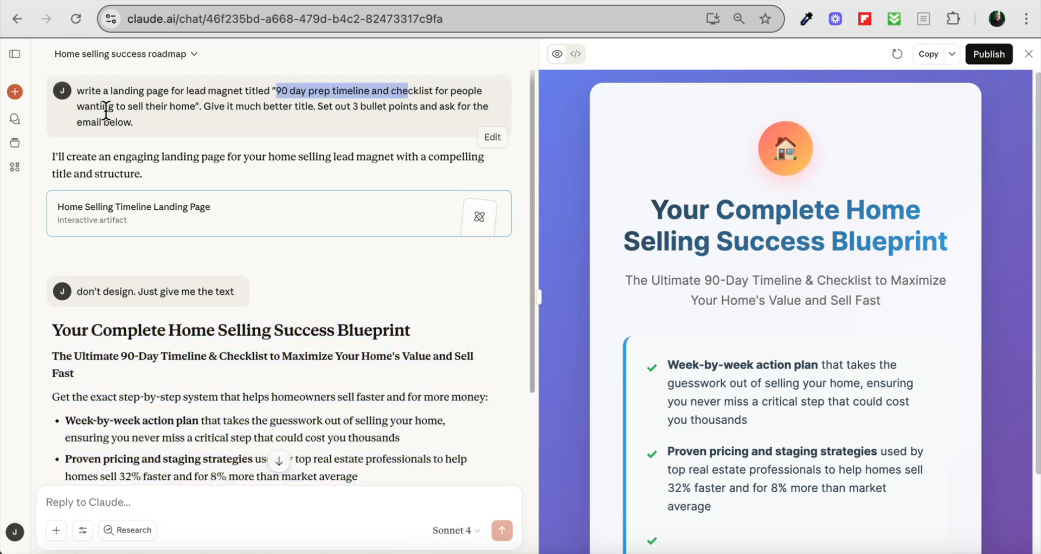
pyautogui.moveTo(204, 106)
pyautogui.mouseDown()
pyautogui.moveTo(317, 106)
pyautogui.moveTo(203, 107)
pyautogui.mouseUp()
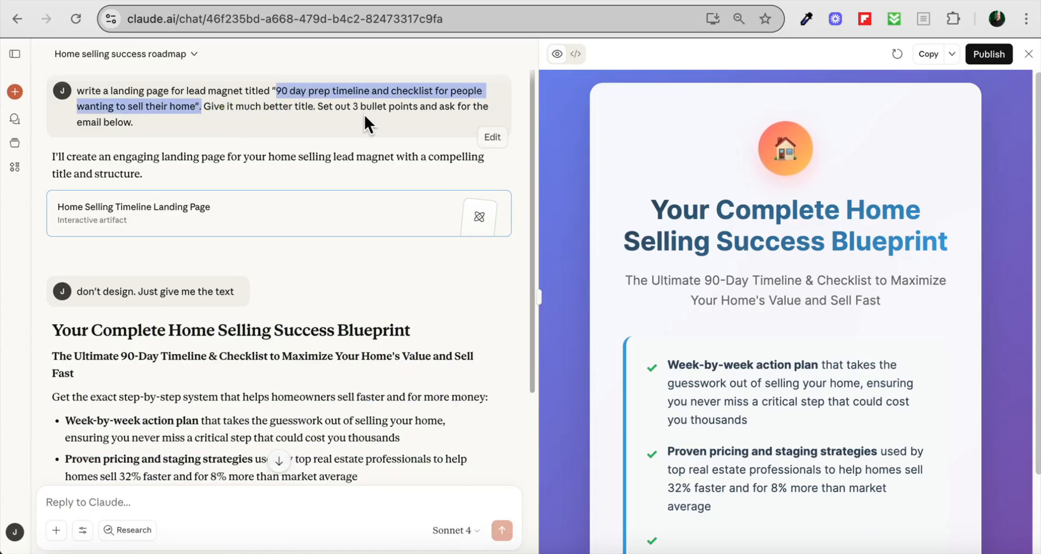
pyautogui.scroll(-2, 353, 141)
pyautogui.scroll(-3, 354, 158)
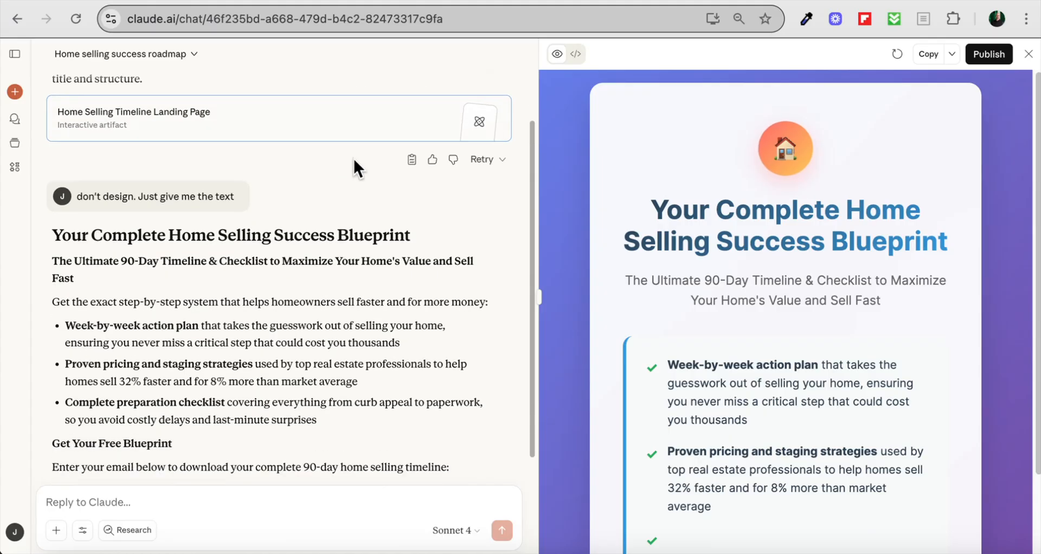
pyautogui.scroll(-3, 787, 238)
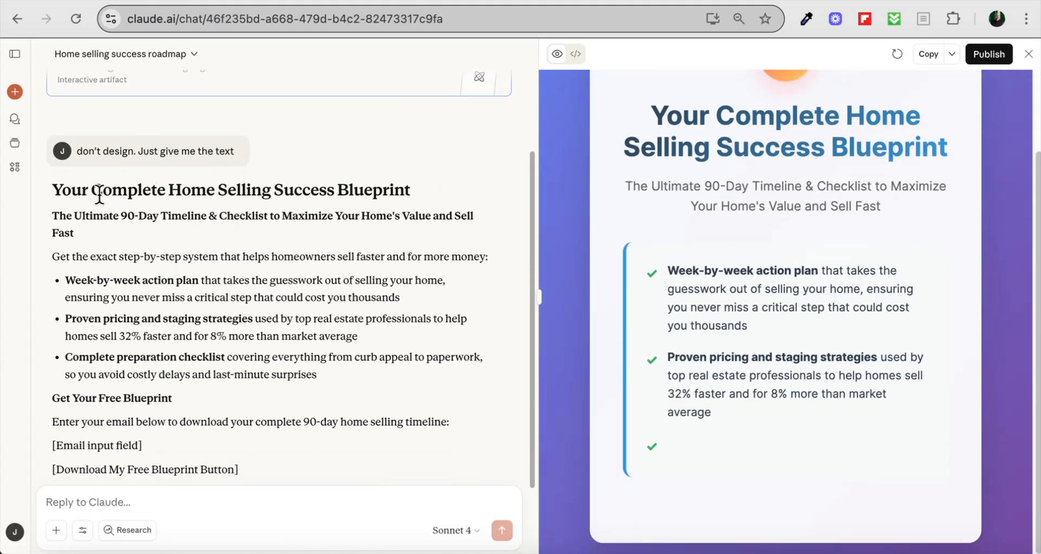
# - Examine the landing page copy in Claude's text-only reply, from the Blueprint headline through the bullet points to the email sign-up lines
pyautogui.scroll(-1, 108, 196)
pyautogui.moveTo(51, 144); pyautogui.dragTo(253, 442)
pyautogui.click(259, 302)
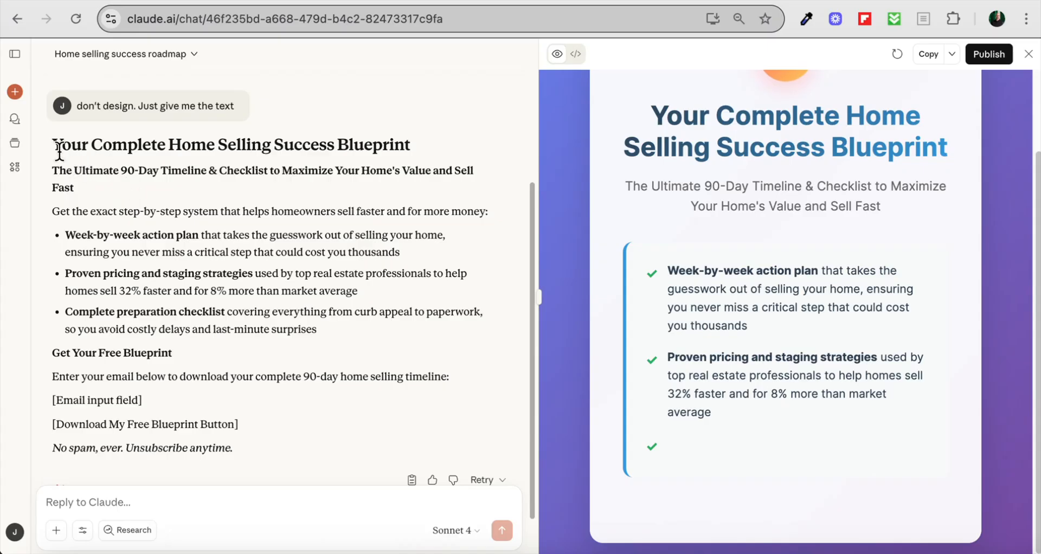
pyautogui.moveTo(51, 144); pyautogui.dragTo(259, 441)
pyautogui.click(283, 298)
pyautogui.moveTo(109, 170); pyautogui.dragTo(295, 165)
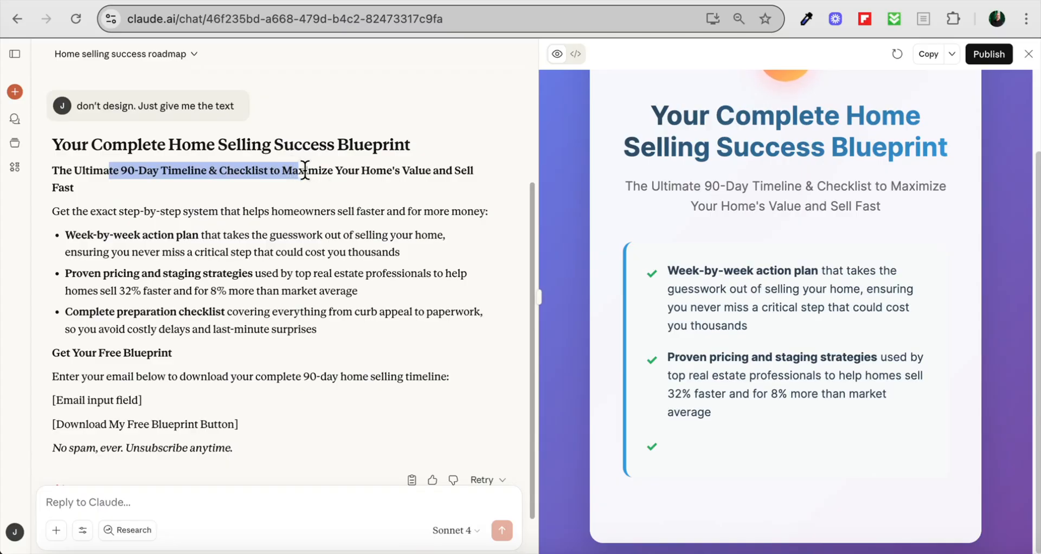
pyautogui.click(305, 173)
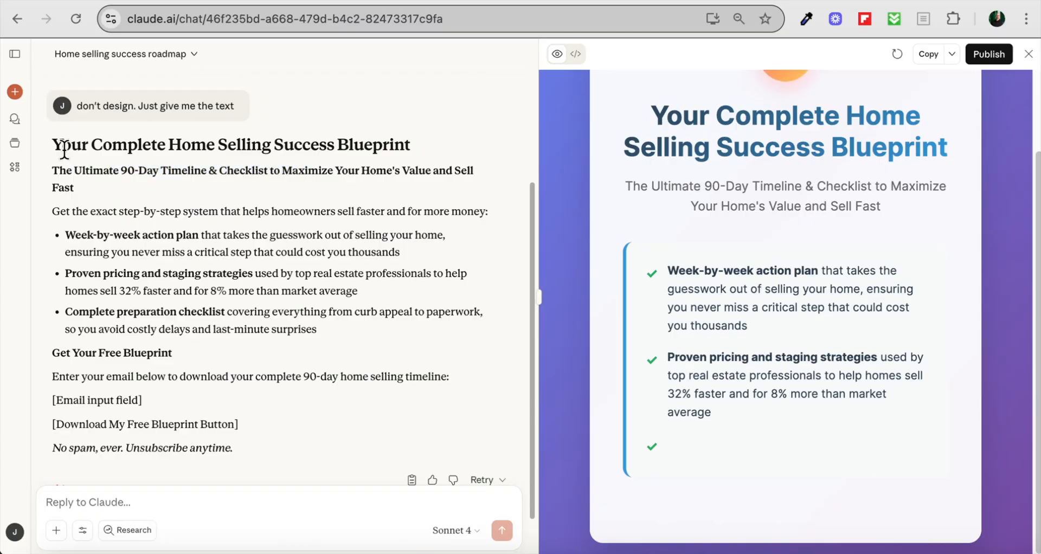
pyautogui.moveTo(52, 145); pyautogui.dragTo(271, 441)
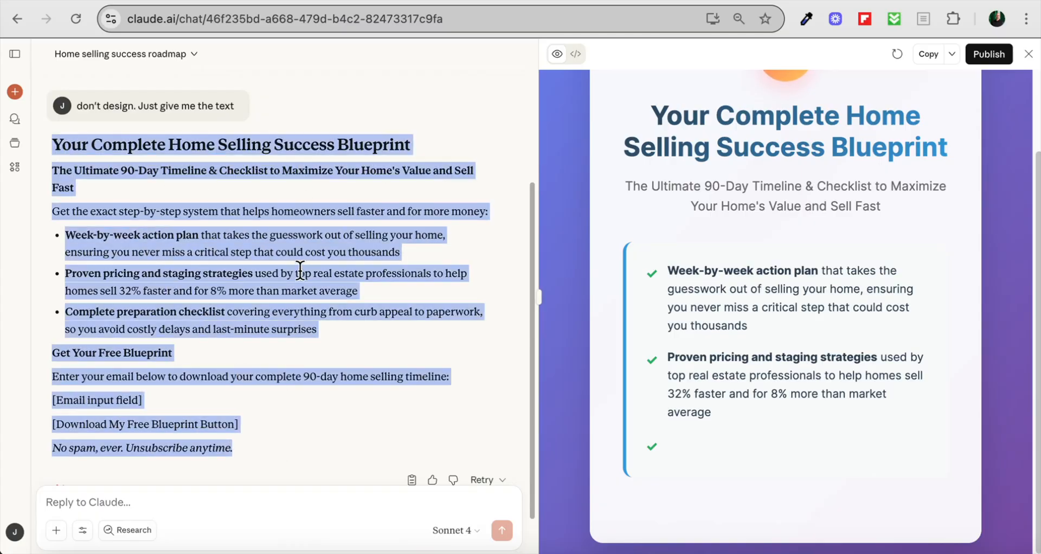
pyautogui.click(247, 293)
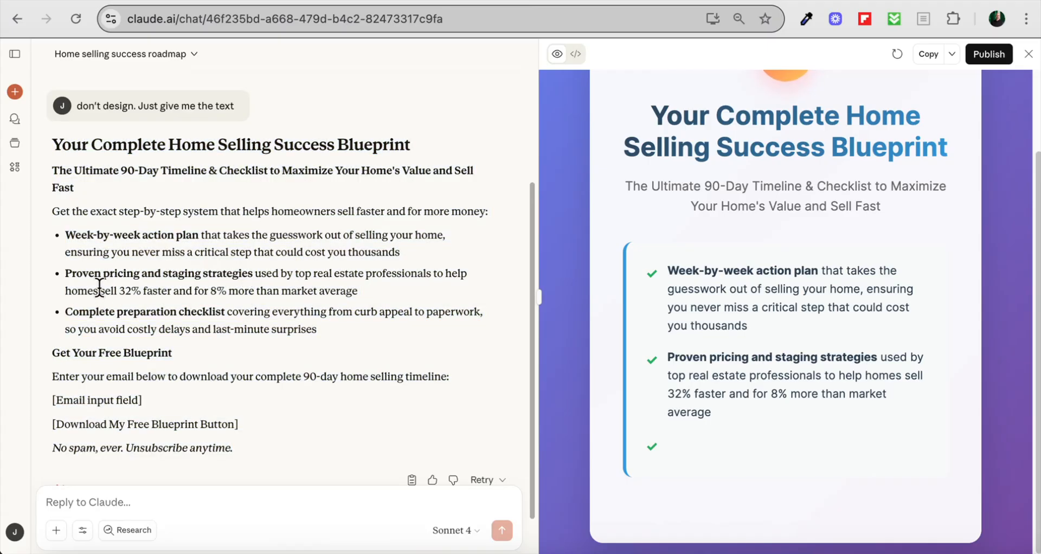
pyautogui.moveTo(281, 274); pyautogui.dragTo(230, 292)
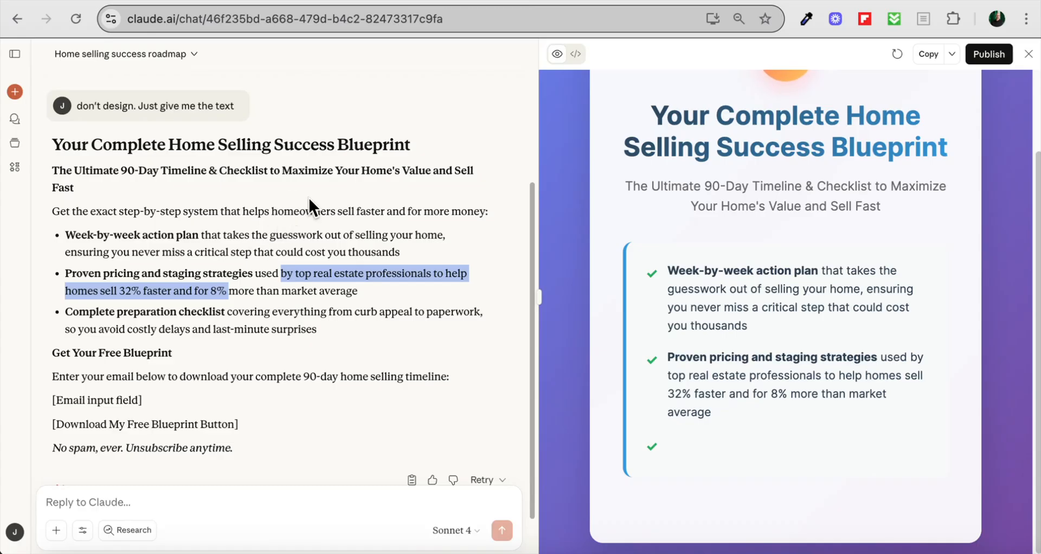
# - Switch to Replit and review the prompt's instructions on WordPress use, HTML and CSS files, full width styling and the hero section
pyautogui.hotkey('ctrl', 'Tab')
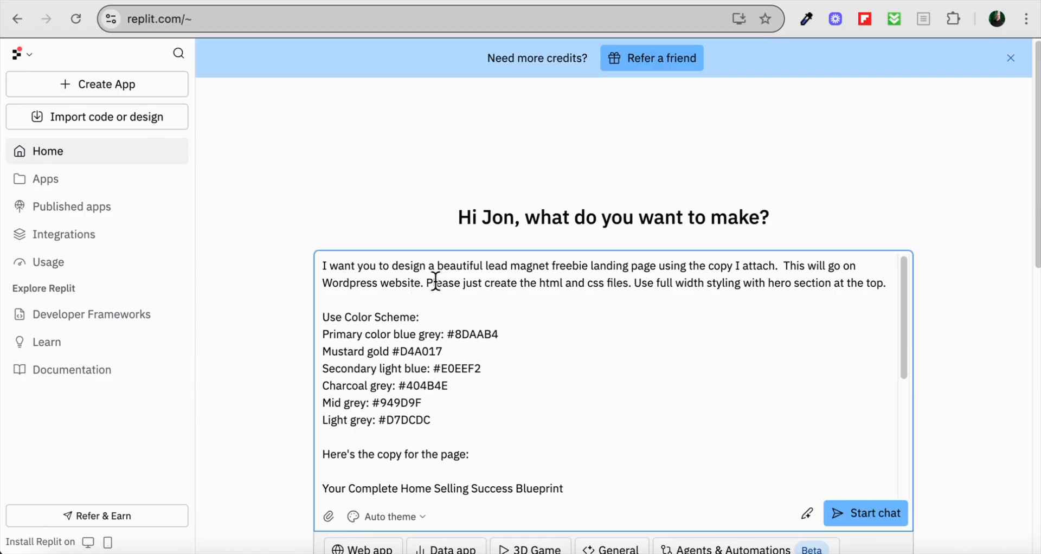
pyautogui.moveTo(377, 283); pyautogui.dragTo(321, 288)
pyautogui.click(328, 287)
pyautogui.moveTo(540, 283); pyautogui.dragTo(606, 282)
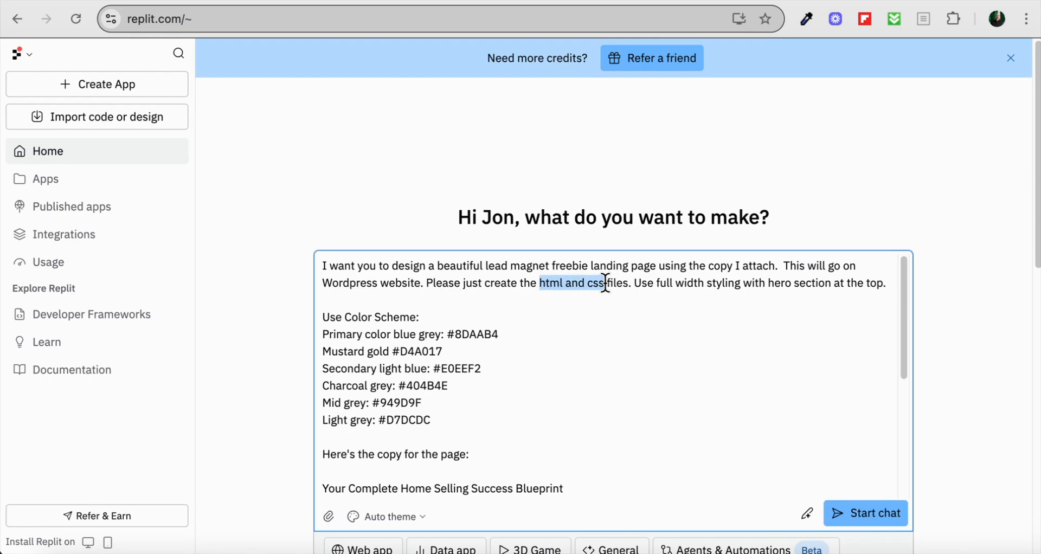
pyautogui.click(539, 283)
pyautogui.moveTo(540, 283); pyautogui.dragTo(625, 283)
pyautogui.click(685, 283)
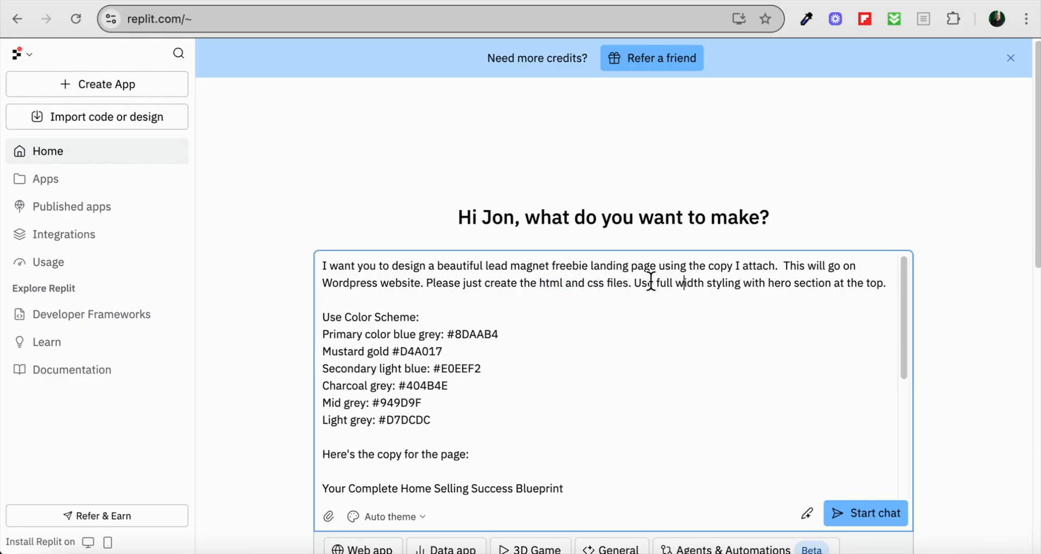
pyautogui.moveTo(654, 284); pyautogui.dragTo(823, 286)
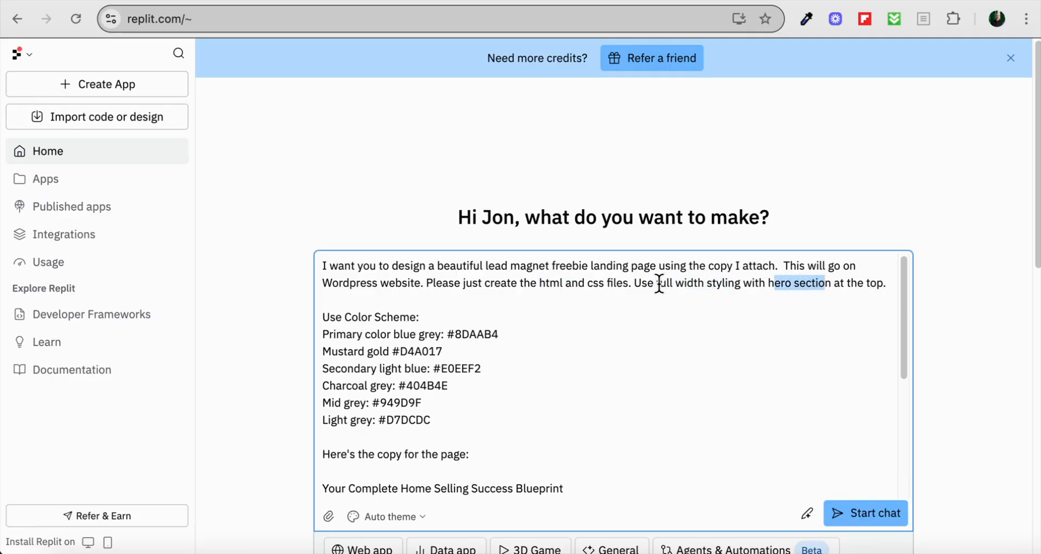
# - Review the color scheme hex codes and the pasted page copy in the rest of the Replit prompt
pyautogui.scroll(-2, 523, 293)
pyautogui.moveTo(423, 272); pyautogui.dragTo(437, 344)
pyautogui.moveTo(446, 289); pyautogui.dragTo(499, 289)
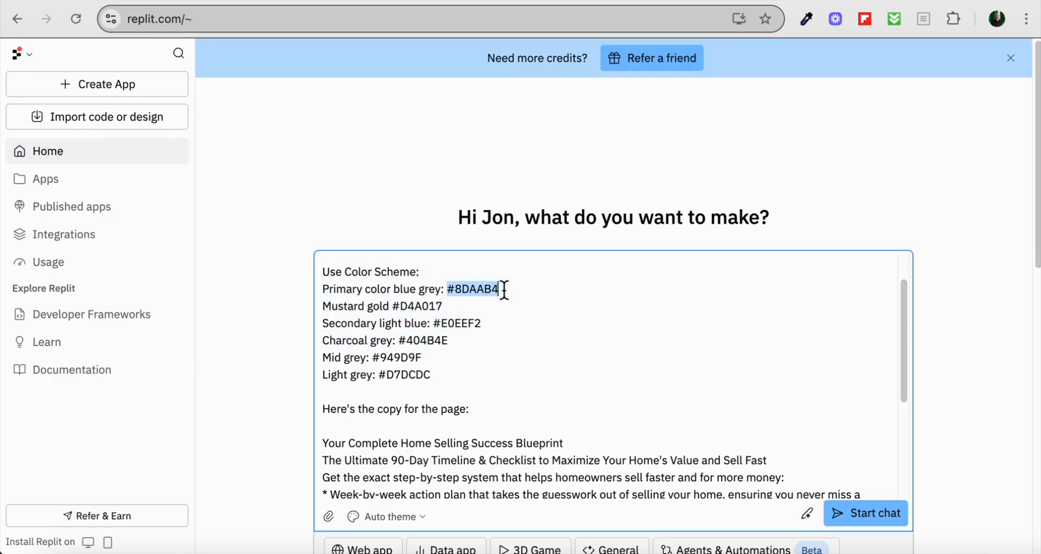
pyautogui.moveTo(393, 306); pyautogui.dragTo(450, 303)
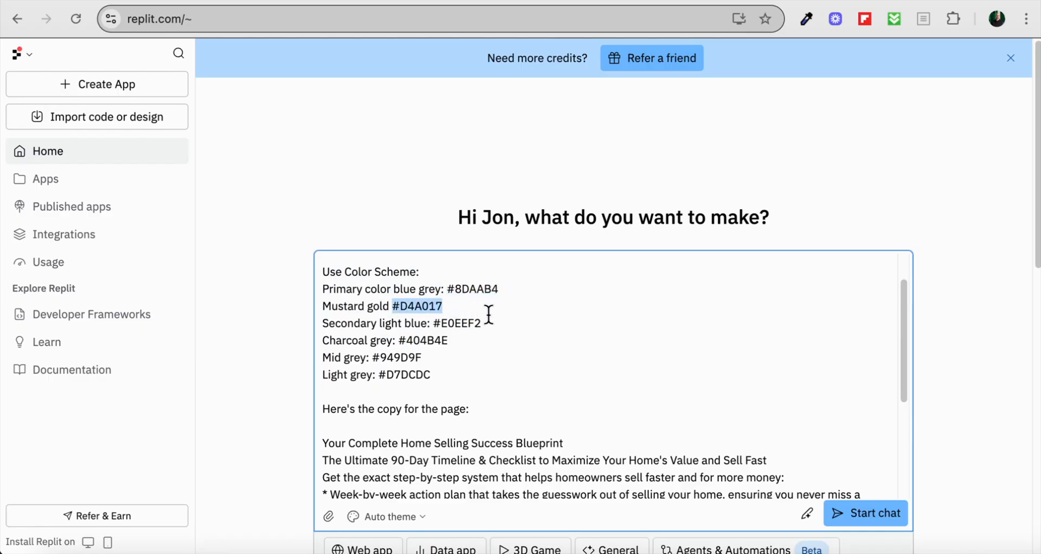
pyautogui.scroll(-1, 495, 319)
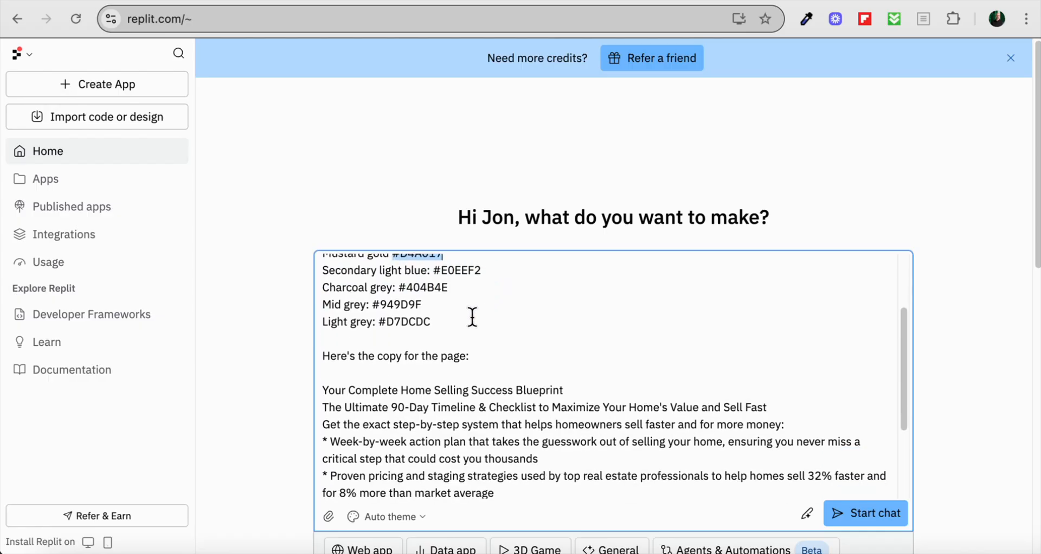
pyautogui.scroll(-1, 474, 317)
pyautogui.scroll(-1, 477, 317)
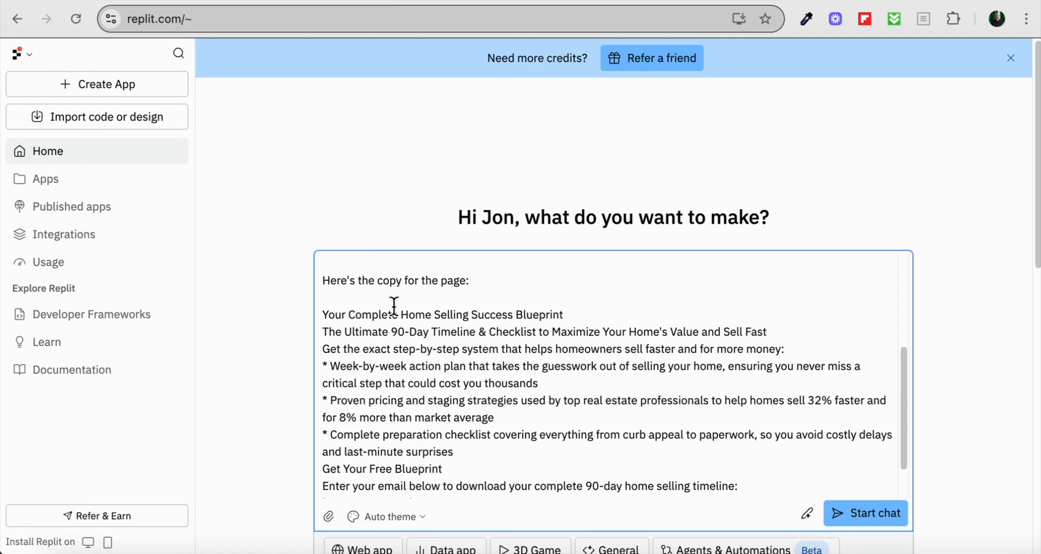
pyautogui.scroll(-2, 463, 337)
pyautogui.scroll(-2, 462, 336)
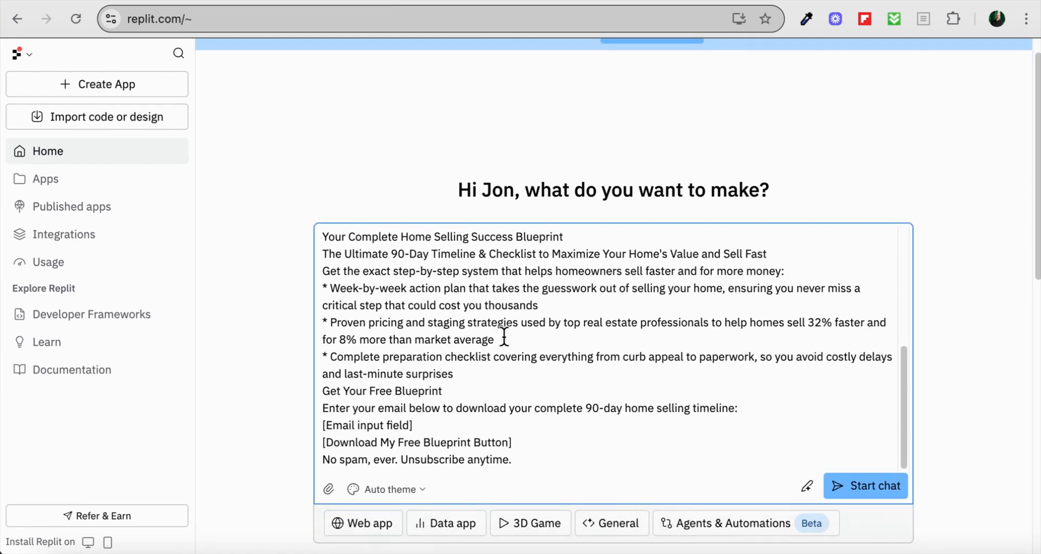
# - Submit the landing page prompt to Replit and start building with the "Build the entire app" option
pyautogui.click(856, 493)
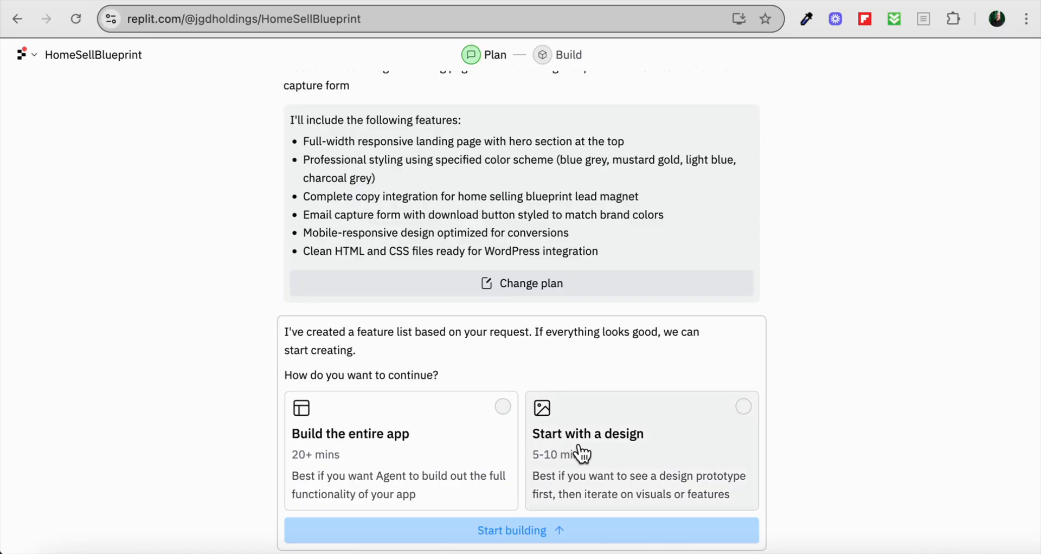
pyautogui.click(390, 448)
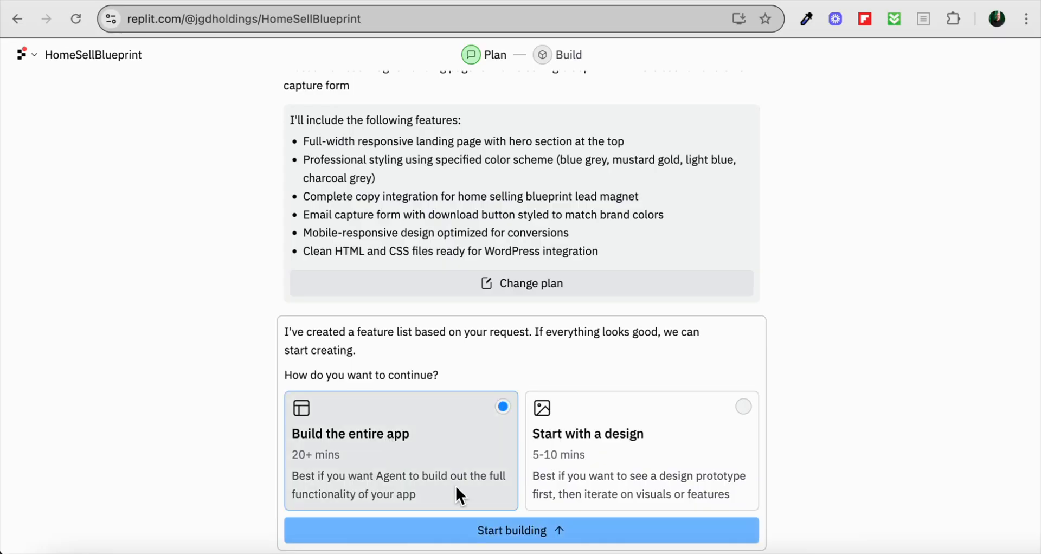
pyautogui.click(488, 531)
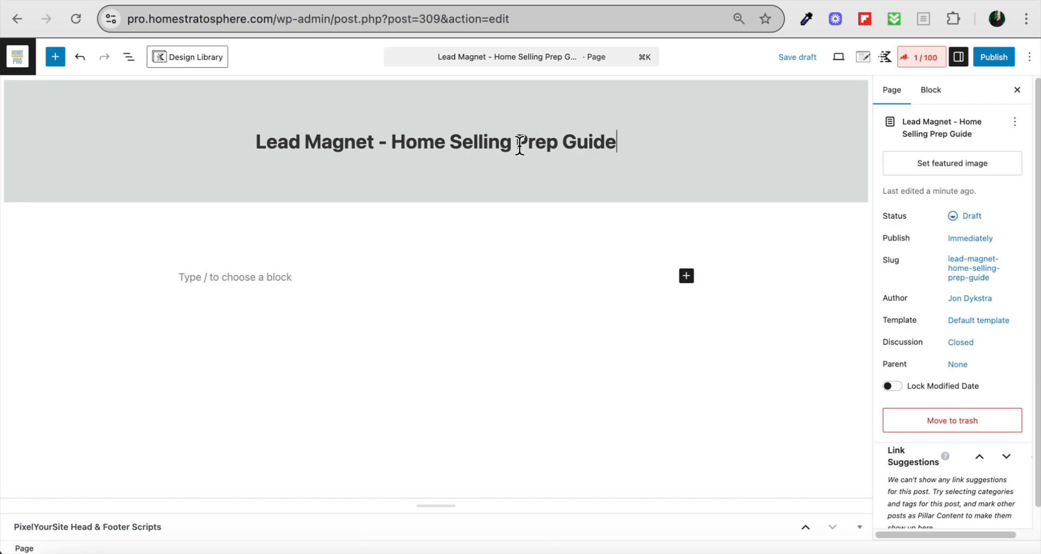
pyautogui.moveTo(230, 144)
pyautogui.mouseDown()
pyautogui.moveTo(639, 142)
pyautogui.moveTo(244, 136)
pyautogui.mouseUp()
pyautogui.click(639, 143)
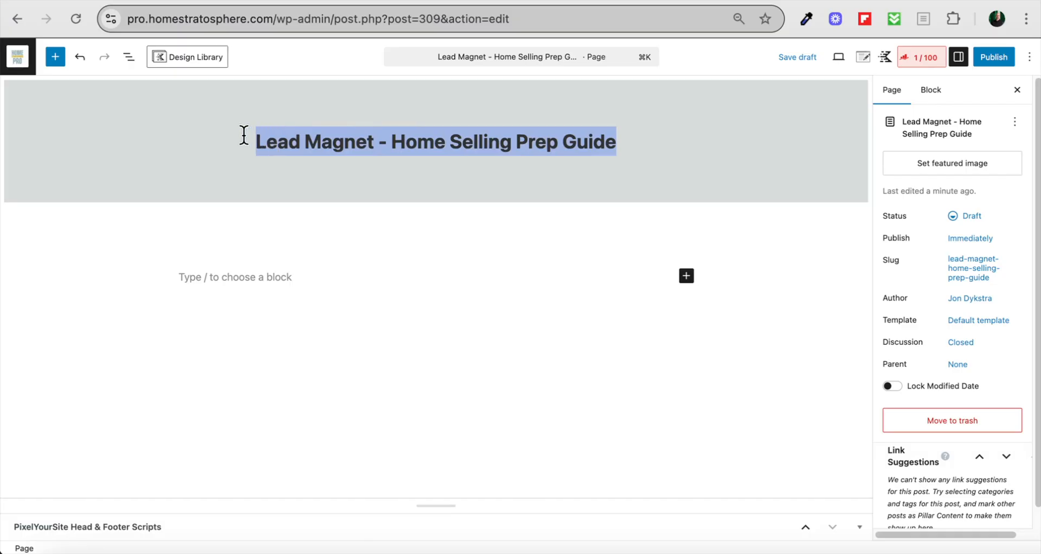
pyautogui.click(243, 136)
pyautogui.moveTo(243, 136); pyautogui.dragTo(632, 147)
# - Set the WordPress page to the Fullwidth layout with the page title disabled and the Unboxed content style
pyautogui.click(863, 68)
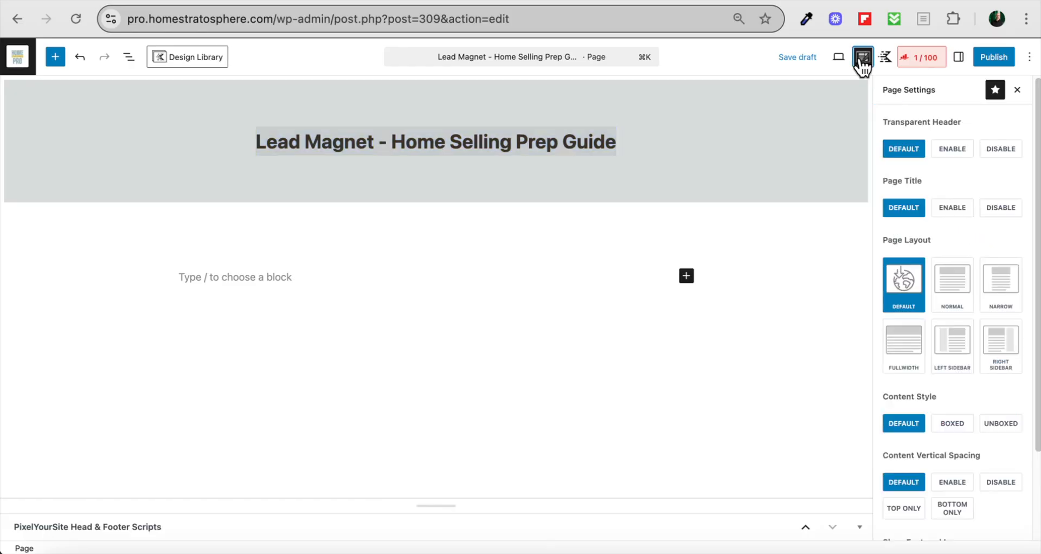
pyautogui.click(890, 347)
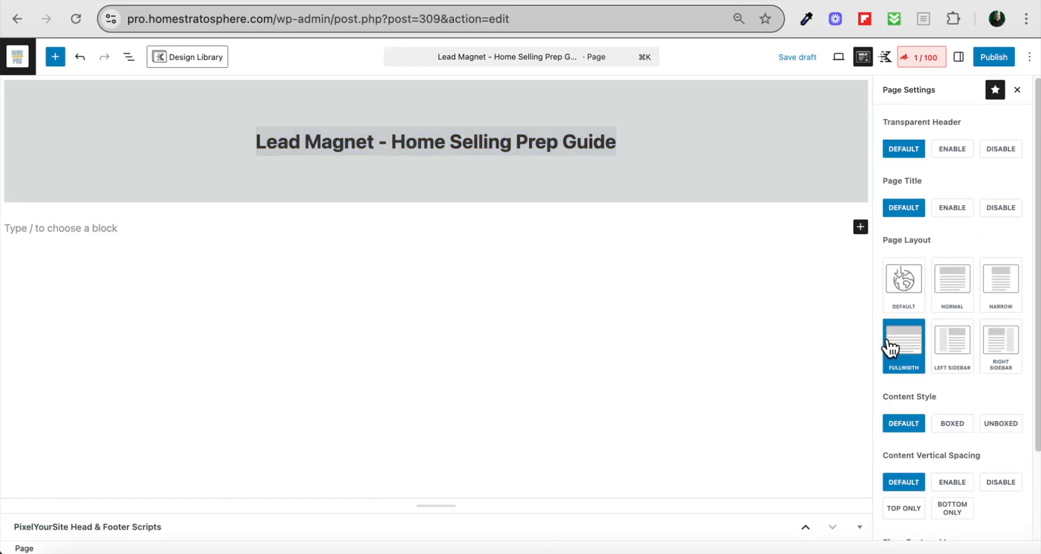
pyautogui.click(1000, 220)
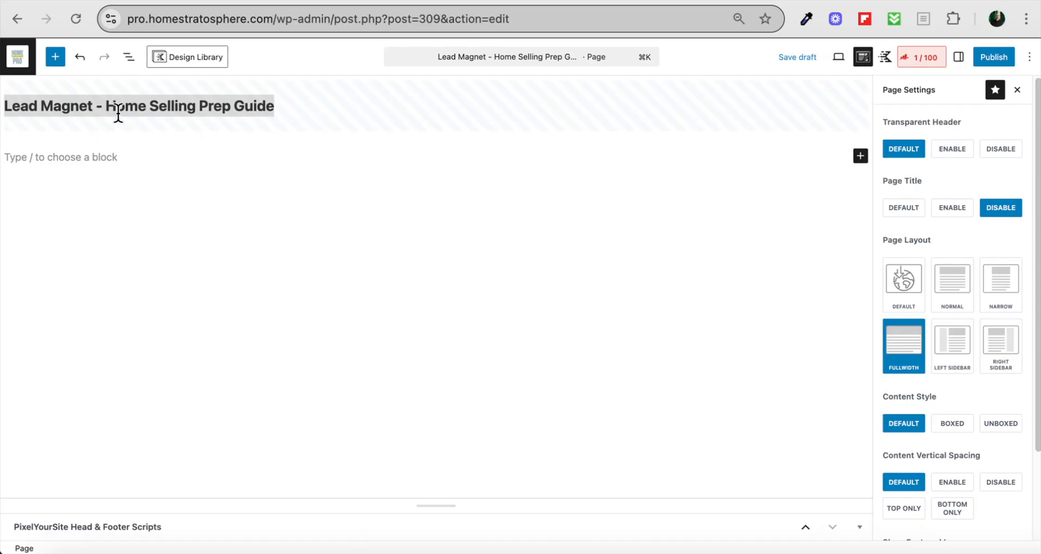
pyautogui.click(1000, 429)
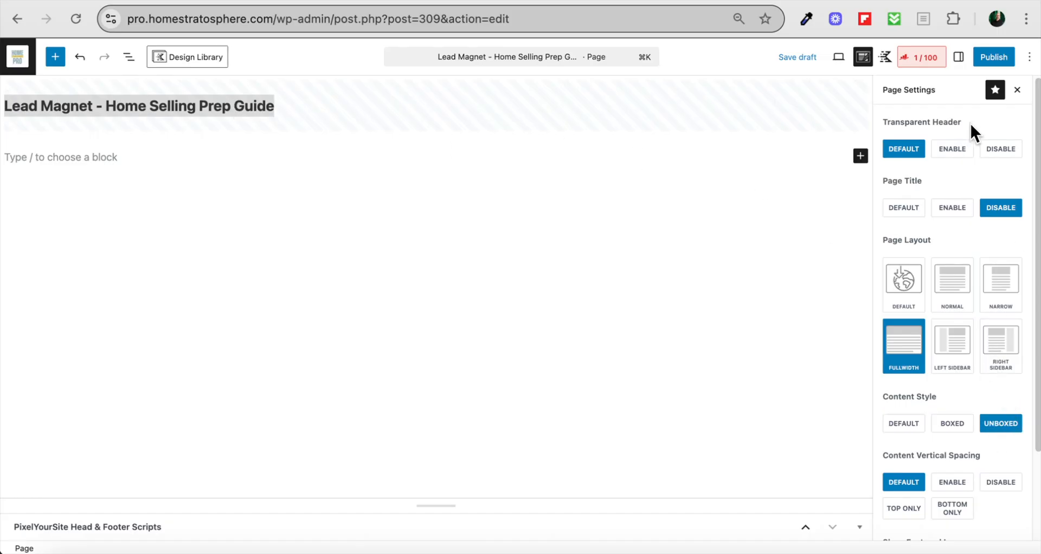
# - Open the Custom CSS and JS editor from the page scripts in the Kadence Blocks controls
pyautogui.click(885, 59)
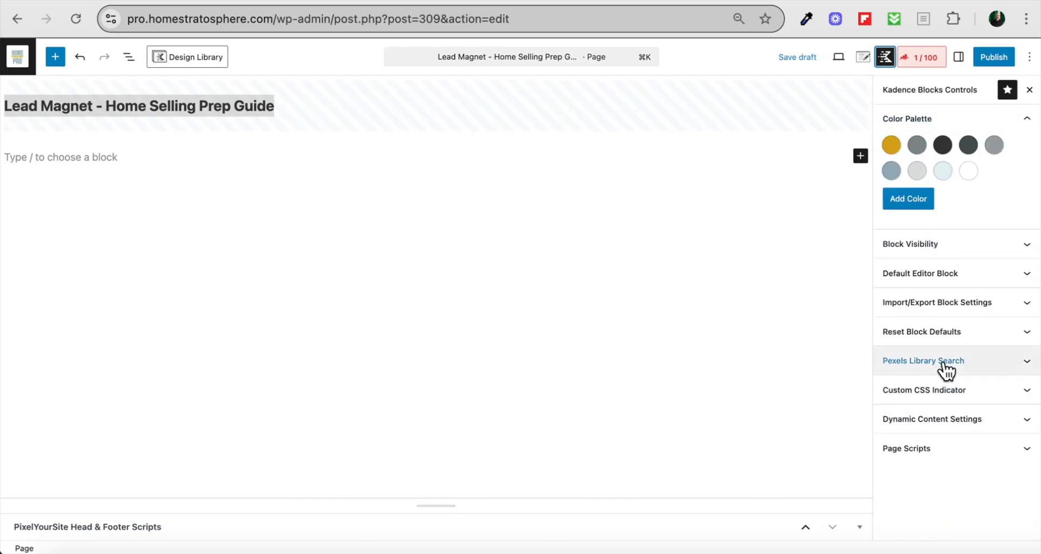
pyautogui.click(915, 451)
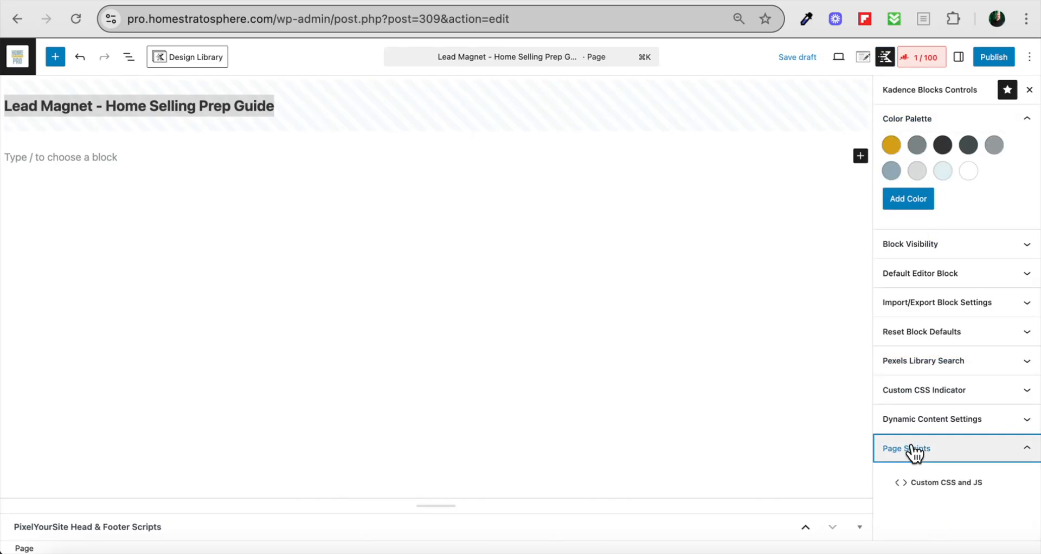
pyautogui.click(923, 490)
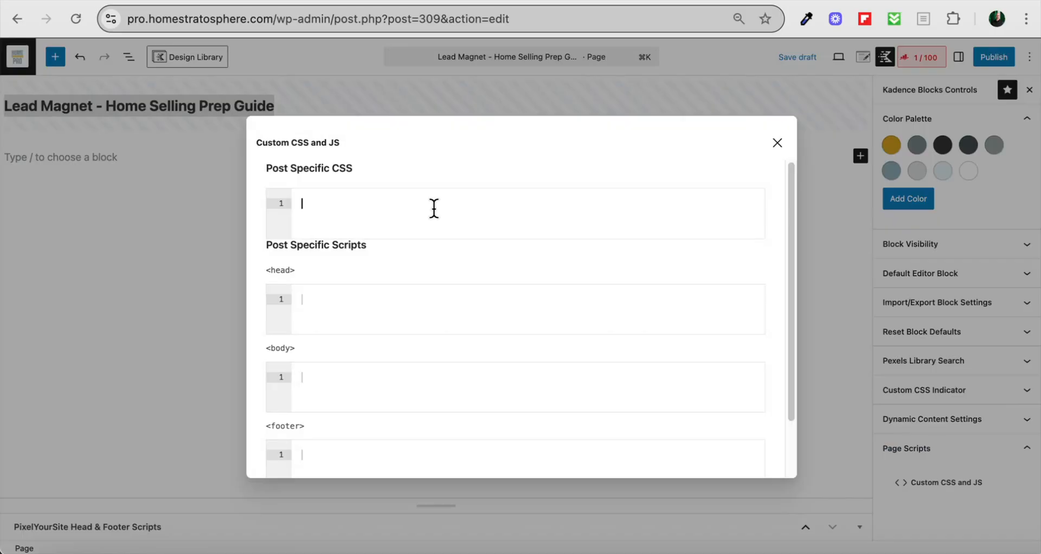
# - Check the HomeSellBlueprint build progress in Replit, then return to WordPress and close the Custom CSS and JS editor
pyautogui.click(549, 1)
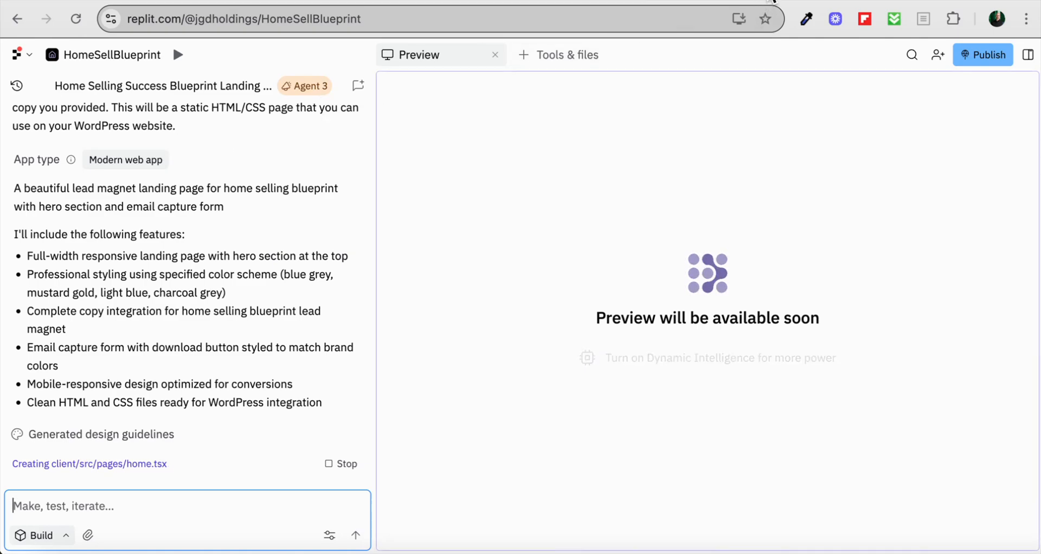
pyautogui.click(751, 1)
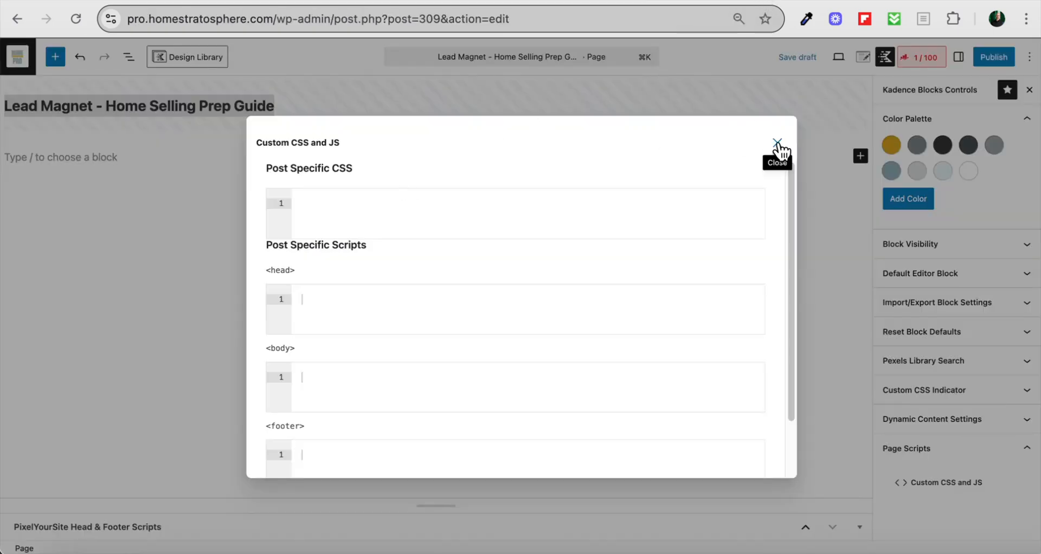
pyautogui.click(777, 142)
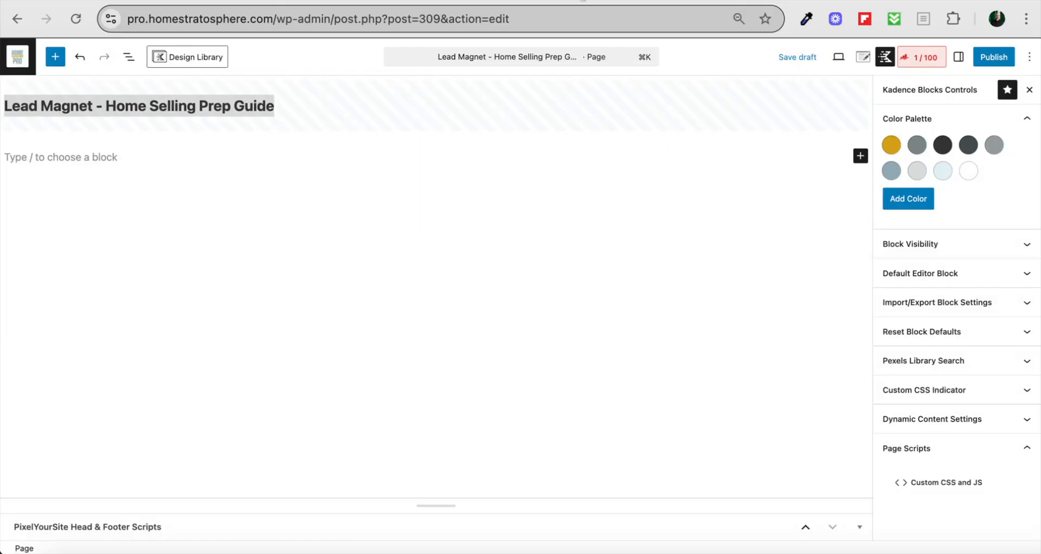
# - Check the HomeSellBlueprint build in Replit, then return to WordPress and open the page's Rank Math snippet editor
pyautogui.click(560, 2)
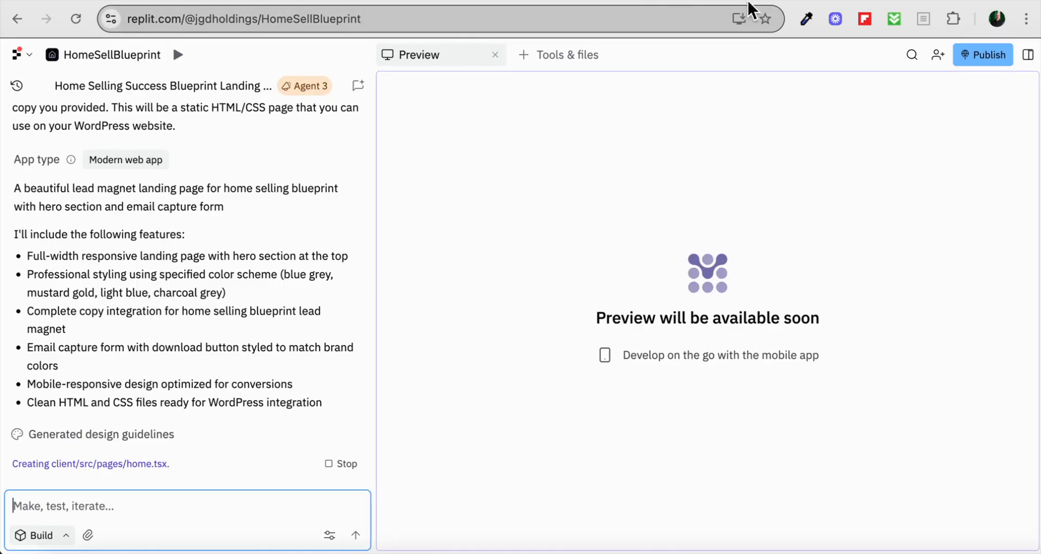
pyautogui.click(764, 0)
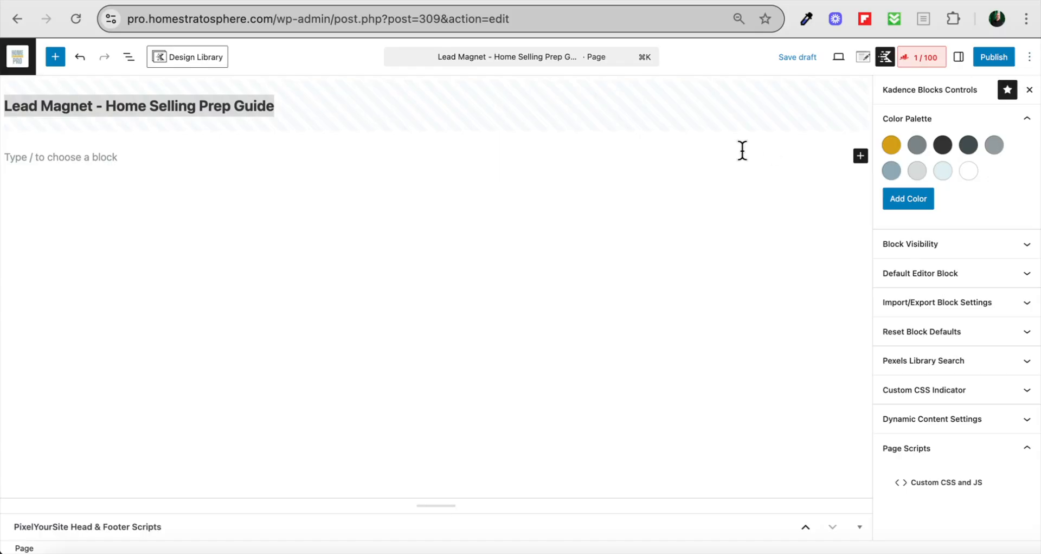
pyautogui.click(1029, 57)
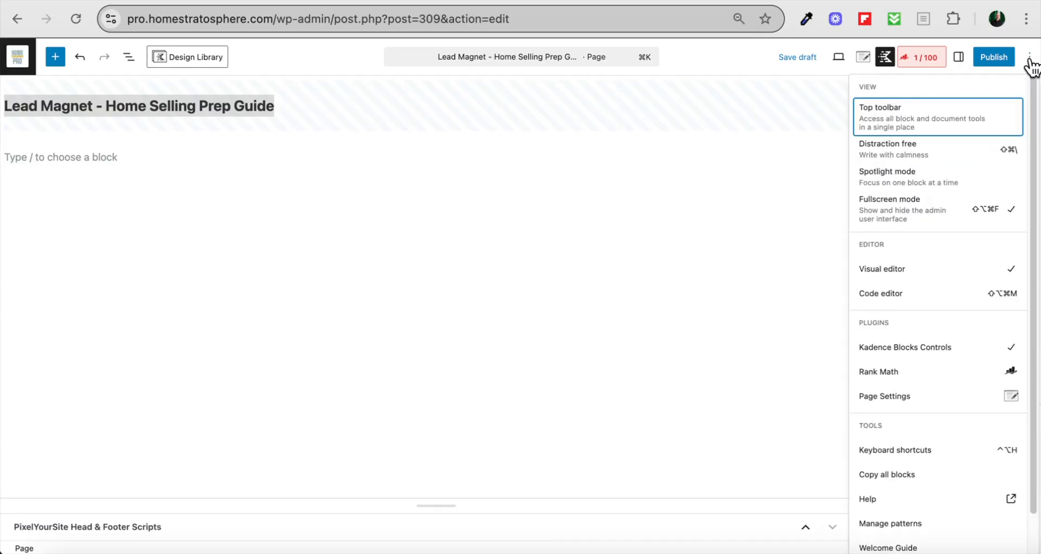
pyautogui.click(896, 379)
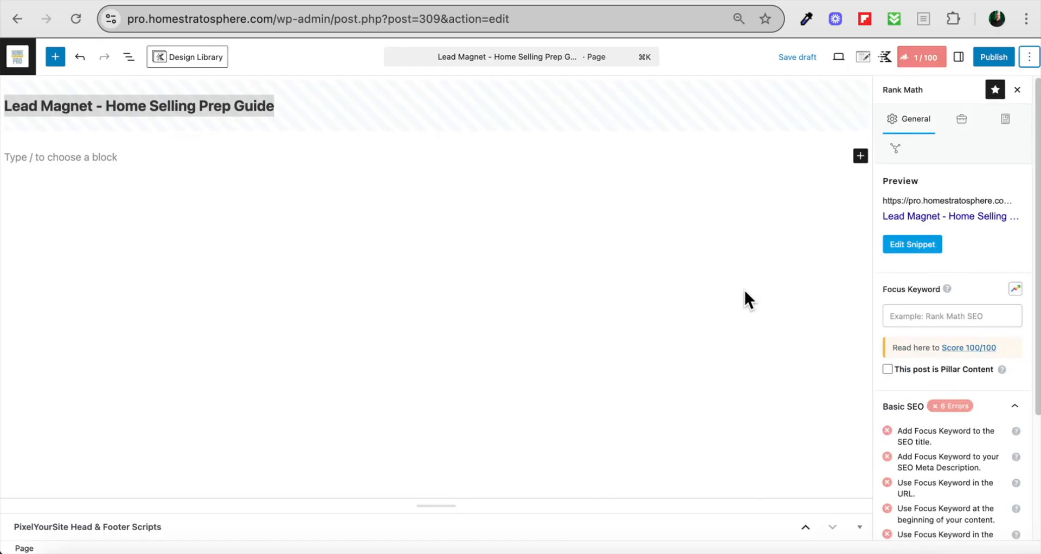
pyautogui.click(917, 244)
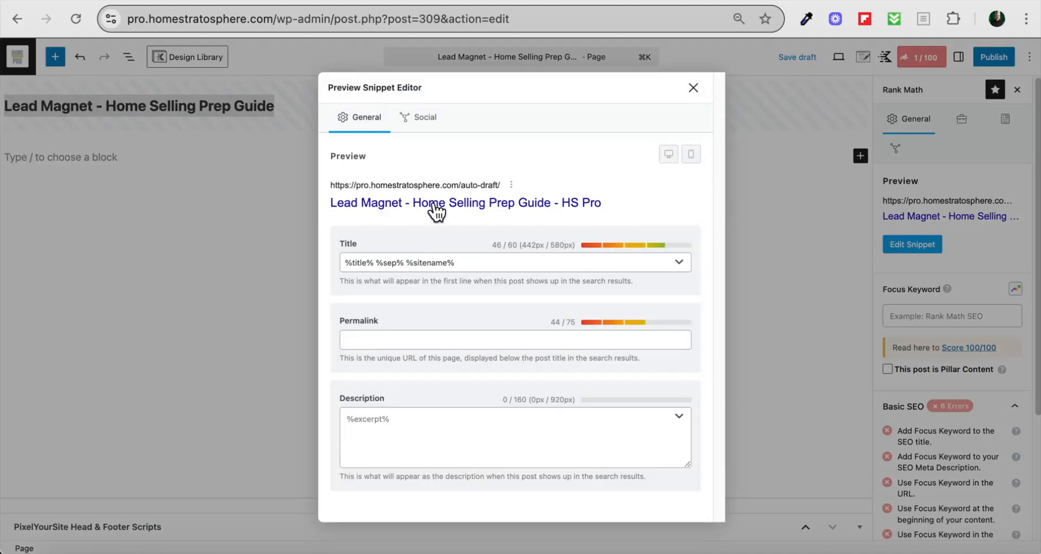
# - Switch to ChatGPT and review the pasted landing page copy and the request for an SEO title and description
pyautogui.click(905, 3)
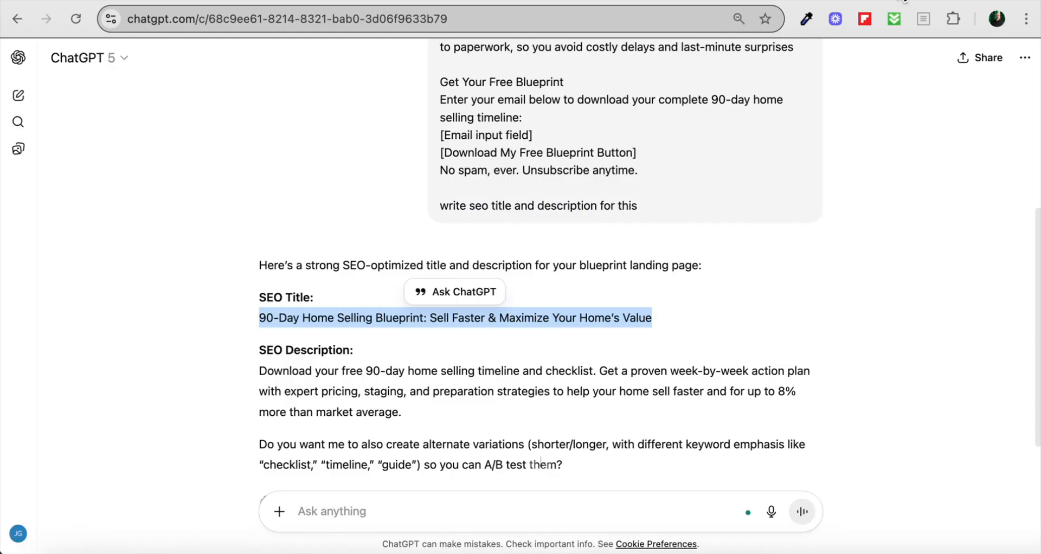
pyautogui.scroll(-1, 402, 218)
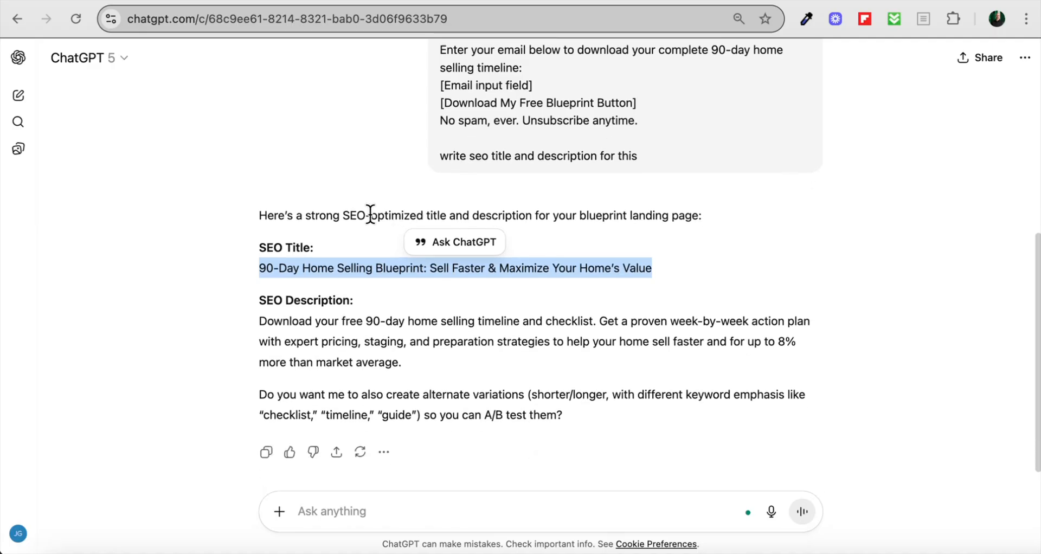
pyautogui.scroll(1, 369, 213)
pyautogui.scroll(4, 369, 217)
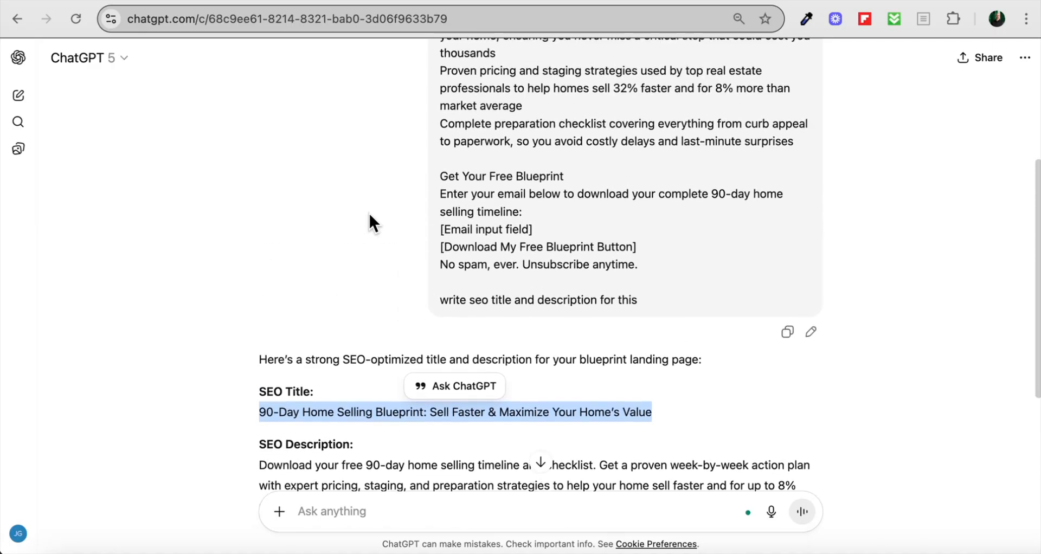
pyautogui.moveTo(441, 64); pyautogui.dragTo(634, 418)
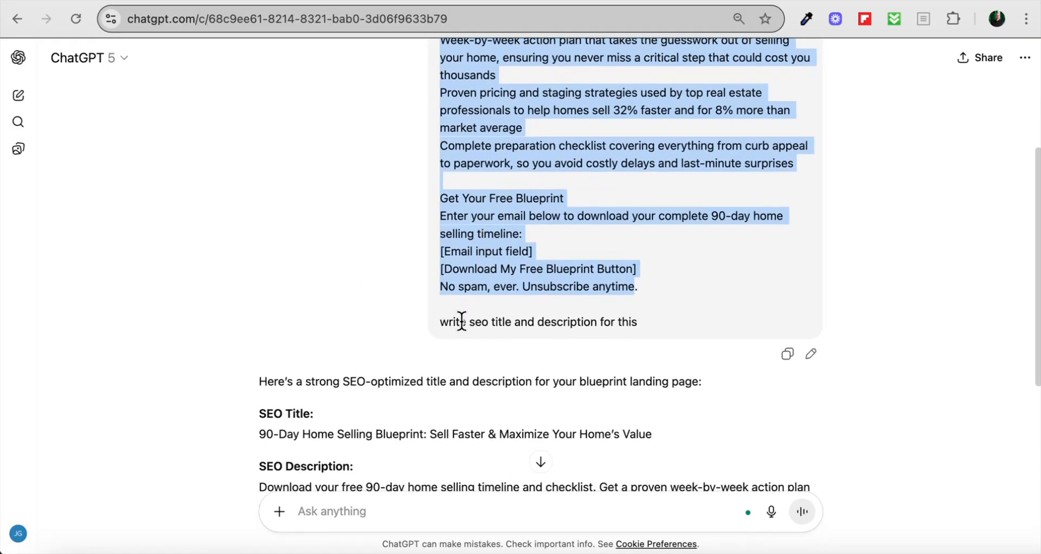
pyautogui.moveTo(439, 323); pyautogui.dragTo(670, 331)
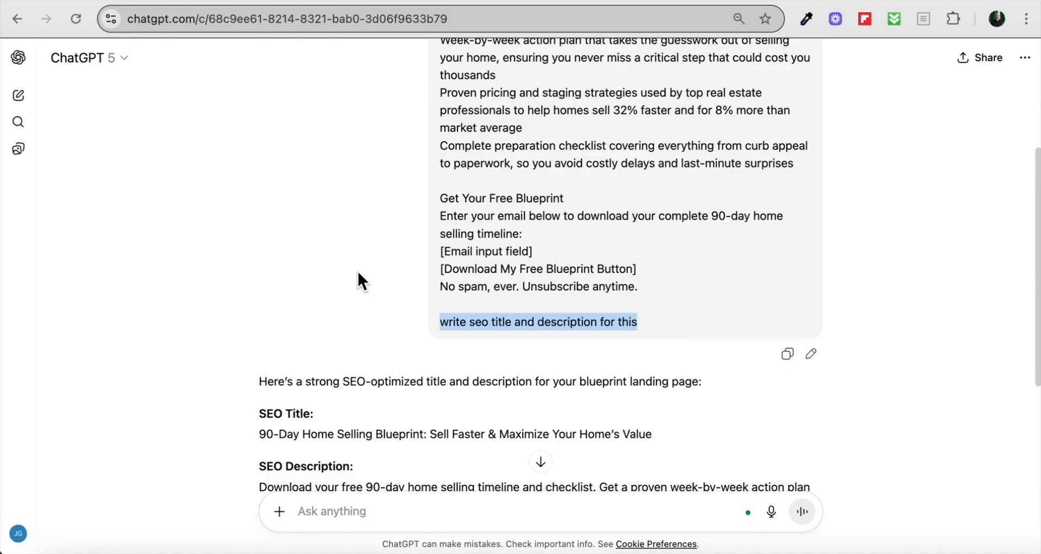
# - Copy ChatGPT's title "90-Day Home Selling Blueprint: Sell Faster & Maximize Your Home's Value" into the WordPress page's SEO title
pyautogui.scroll(-5, 357, 269)
pyautogui.moveTo(263, 197); pyautogui.dragTo(657, 199)
pyautogui.press('super+c')
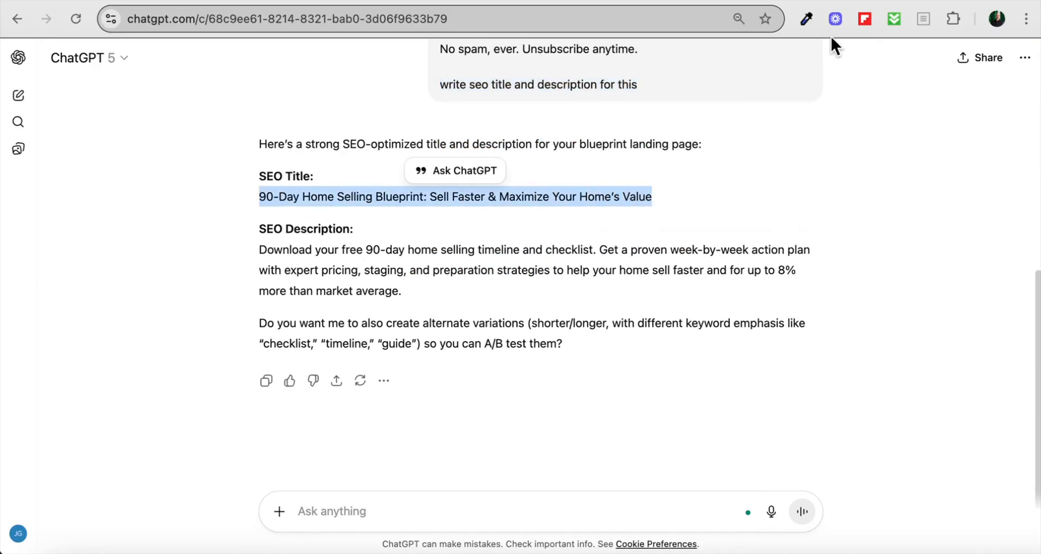
pyautogui.click(777, 2)
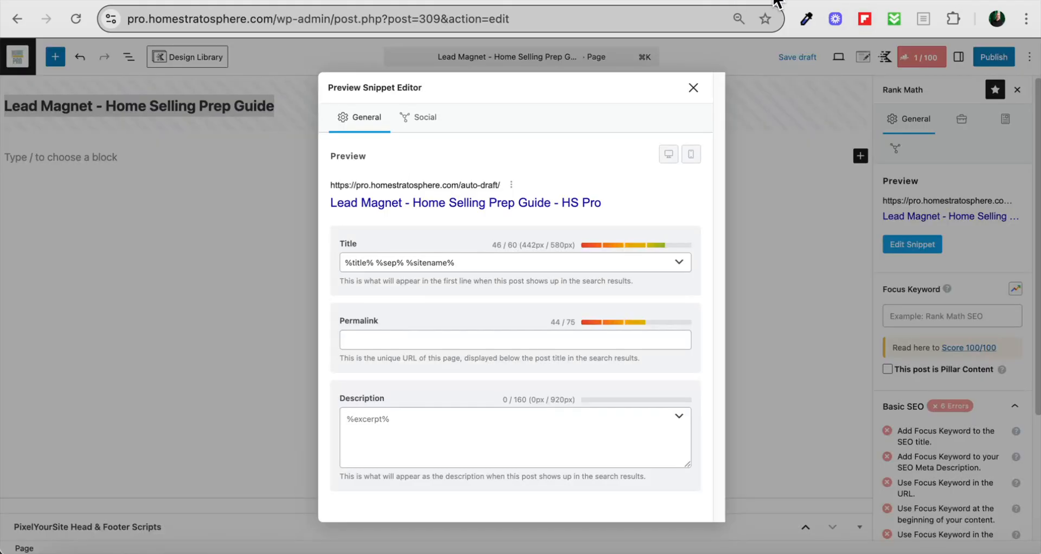
pyautogui.press('super+a')
pyautogui.press('super+v')
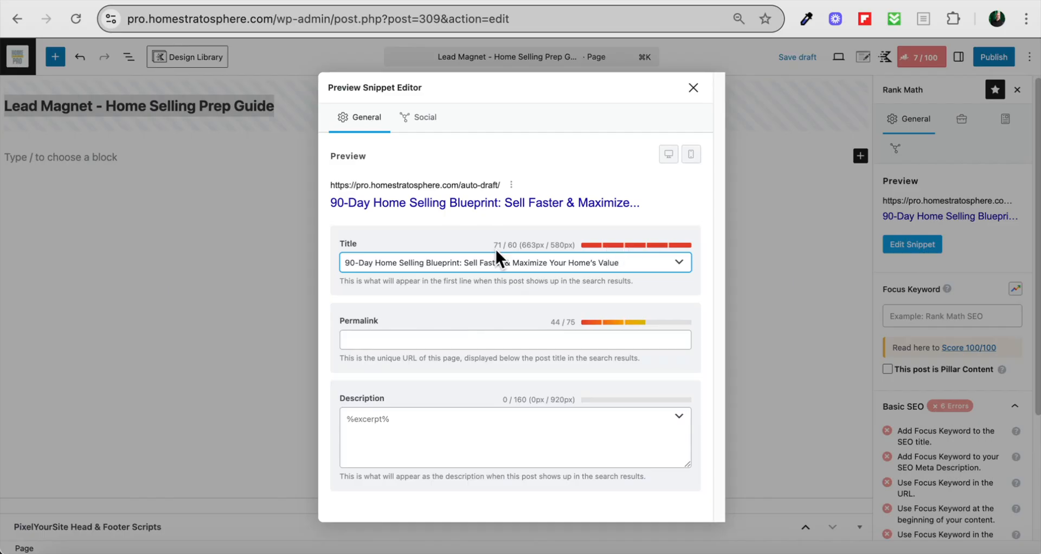
# - Copy ChatGPT's SEO description about the free 90-day home selling timeline into the page's snippet description and close the snippet editor
pyautogui.click(881, 0)
pyautogui.click(262, 250)
pyautogui.moveTo(261, 250); pyautogui.dragTo(425, 281)
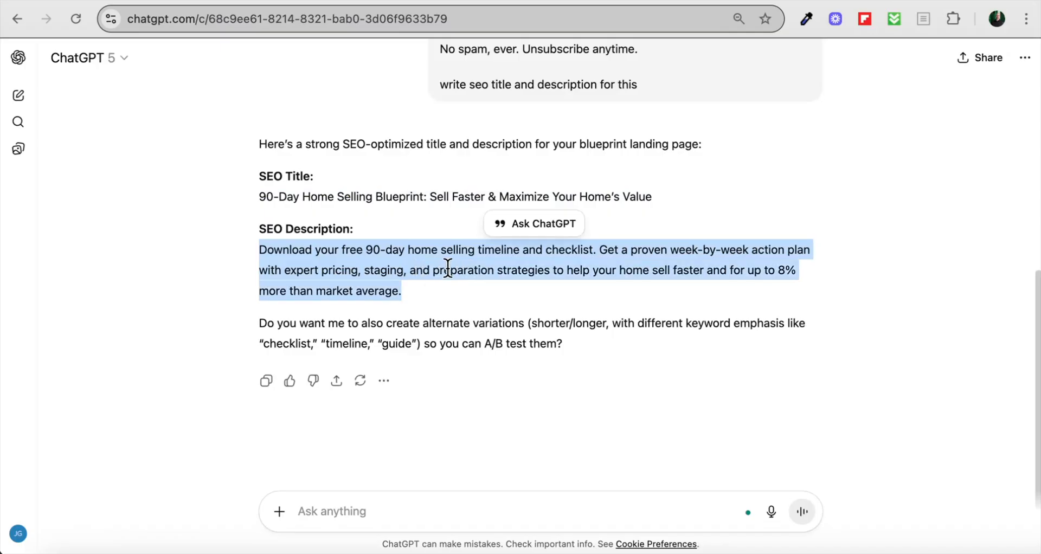
pyautogui.click(752, 2)
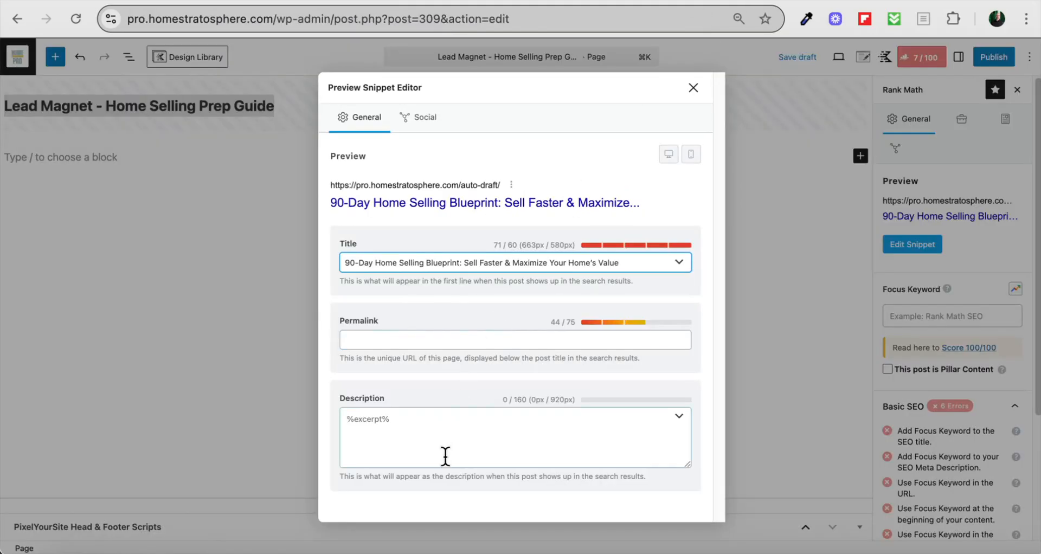
pyautogui.click(464, 425)
pyautogui.press('super+v')
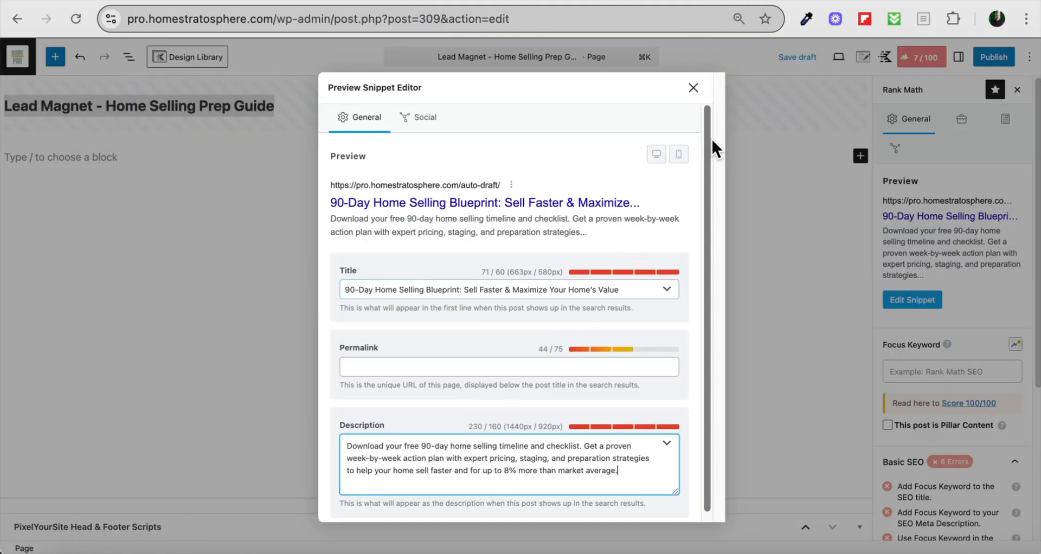
pyautogui.click(693, 88)
# - Insert a Custom HTML block in the empty body of the WordPress page
pyautogui.click(606, 161)
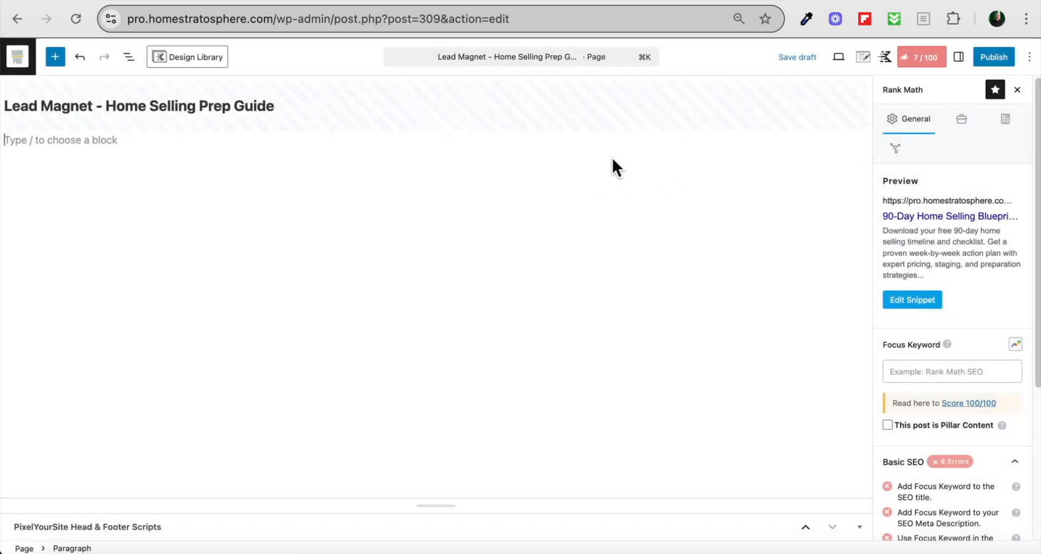
pyautogui.click(861, 140)
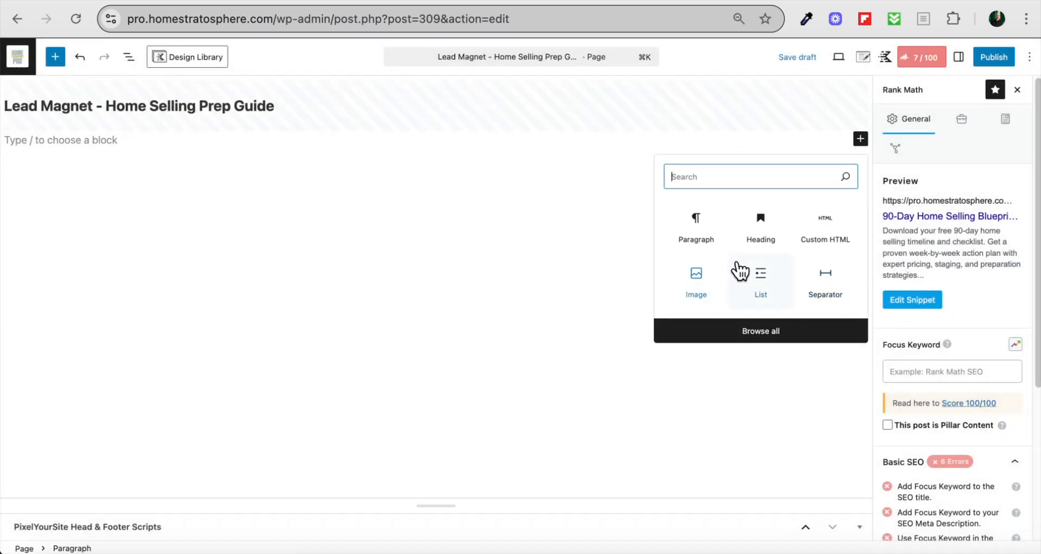
pyautogui.click(814, 234)
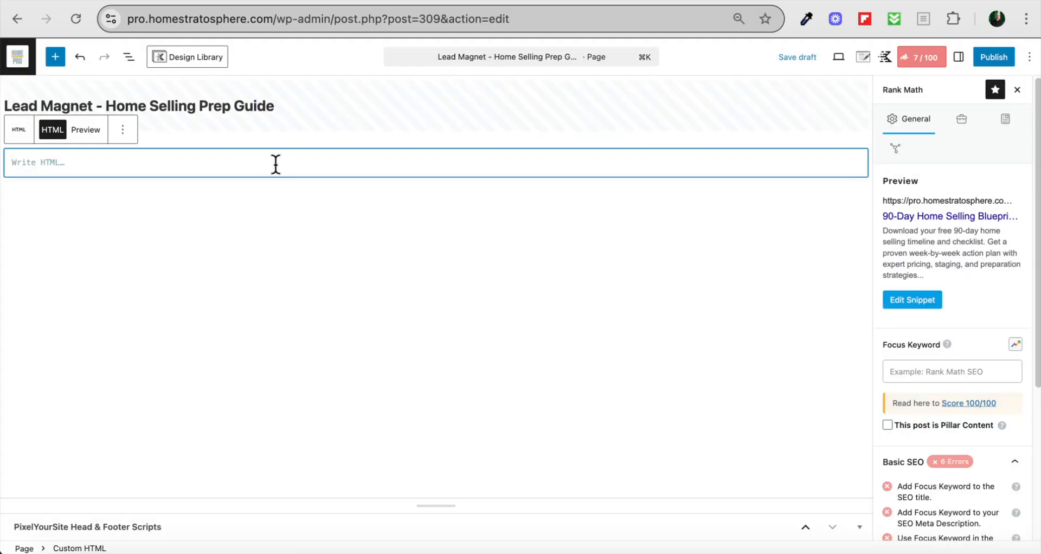
# - Switch to Replit and examine the generated landing page preview from the hero section down to the footer
pyautogui.hotkey('ctrl', 'Tab')
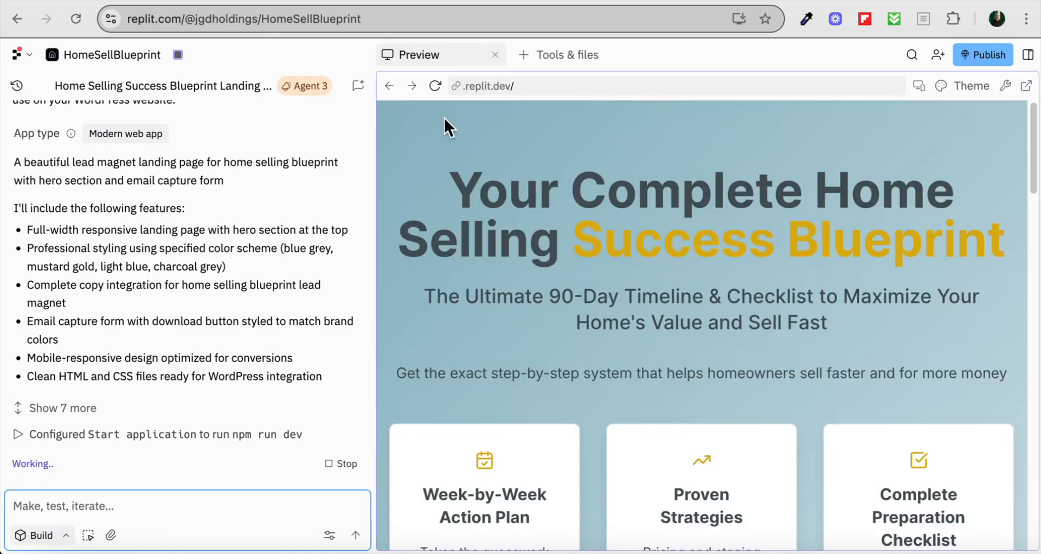
pyautogui.scroll(-5, 678, 264)
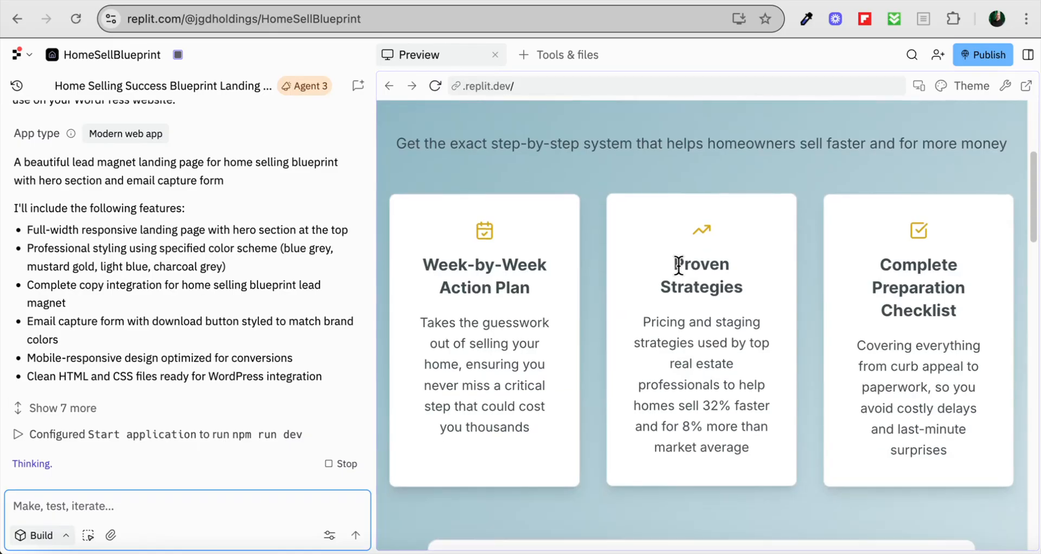
pyautogui.scroll(-7, 678, 264)
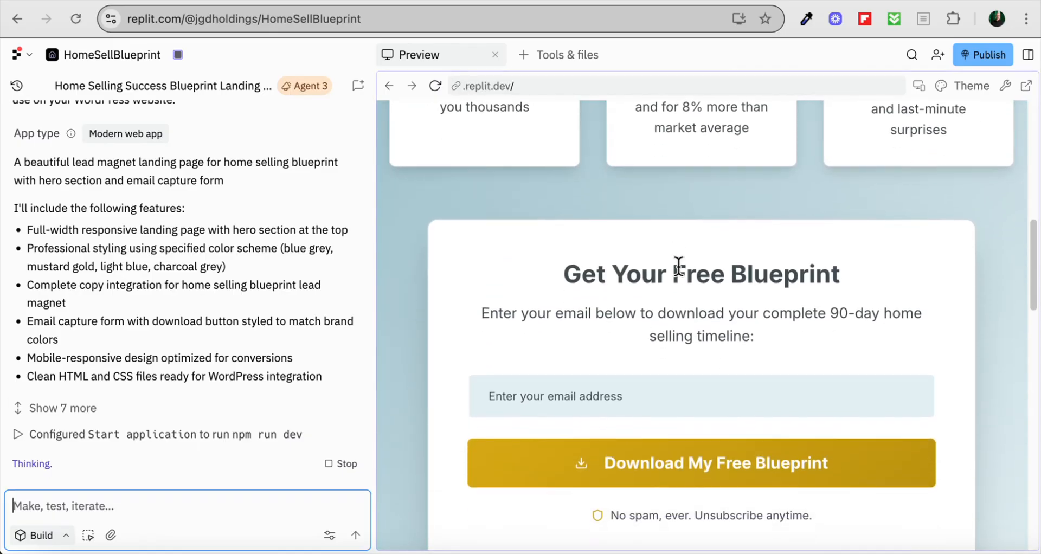
pyautogui.scroll(-11, 678, 265)
pyautogui.scroll(-13, 678, 266)
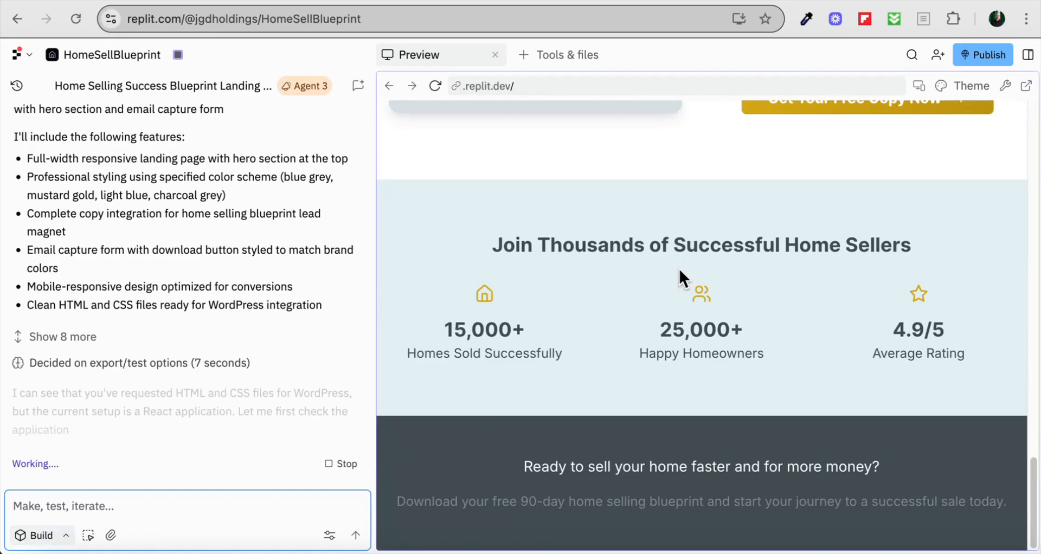
pyautogui.scroll(6, 679, 267)
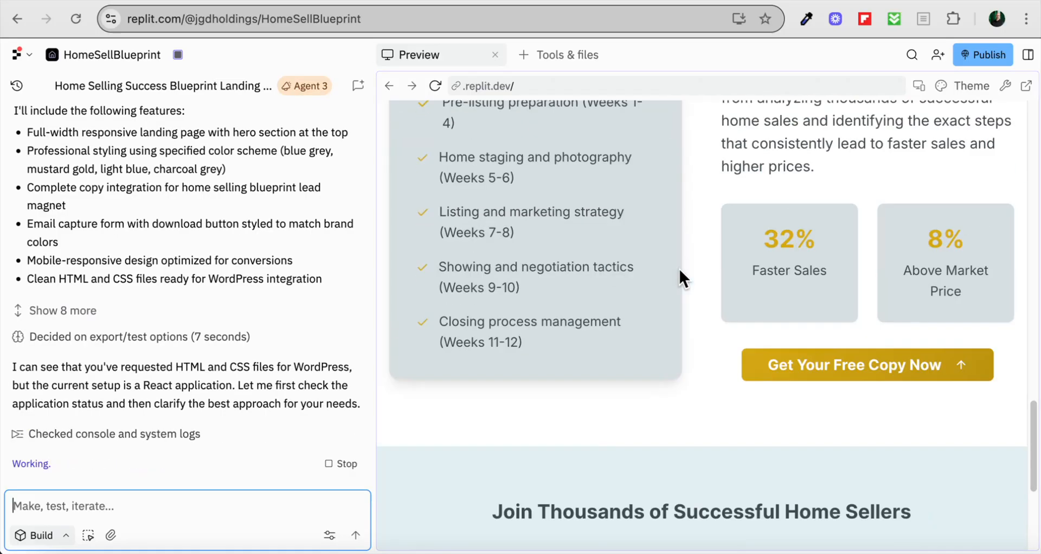
pyautogui.scroll(18, 680, 270)
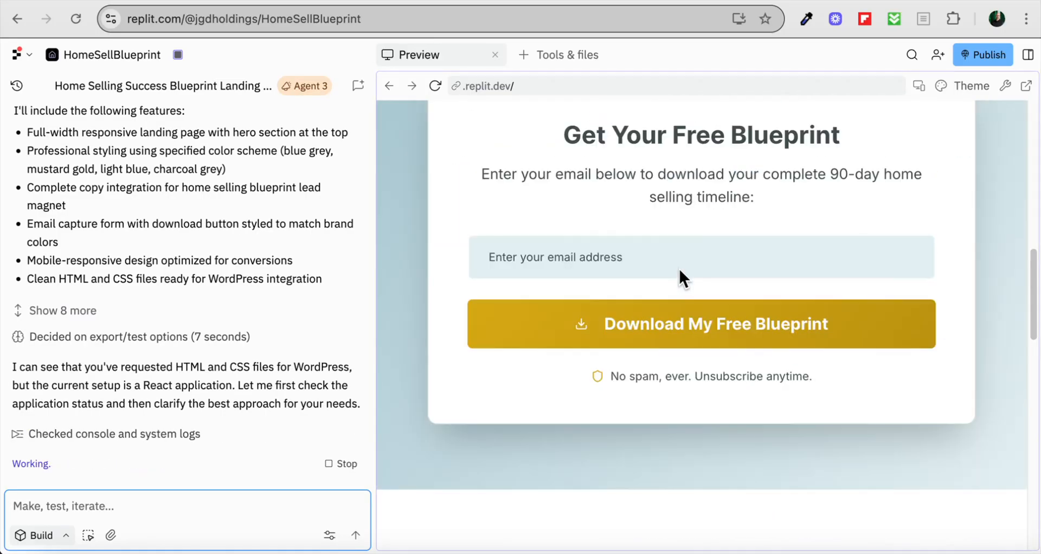
pyautogui.scroll(15, 679, 267)
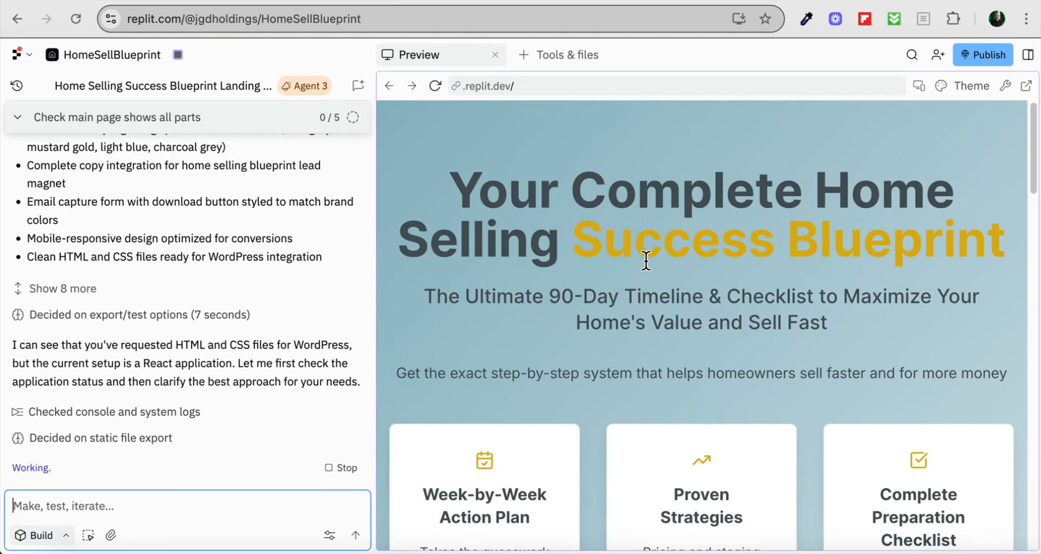
pyautogui.scroll(-5, 654, 266)
pyautogui.scroll(-4, 655, 265)
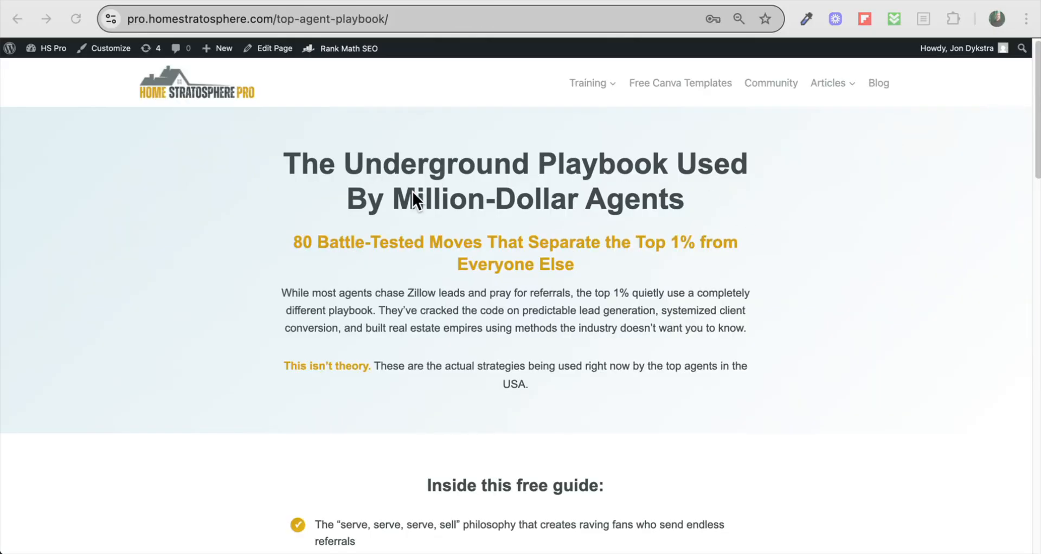
# - Review the existing top-agent-playbook landing page as an example, from its headline down to the email signup form
pyautogui.scroll(-3, 268, 197)
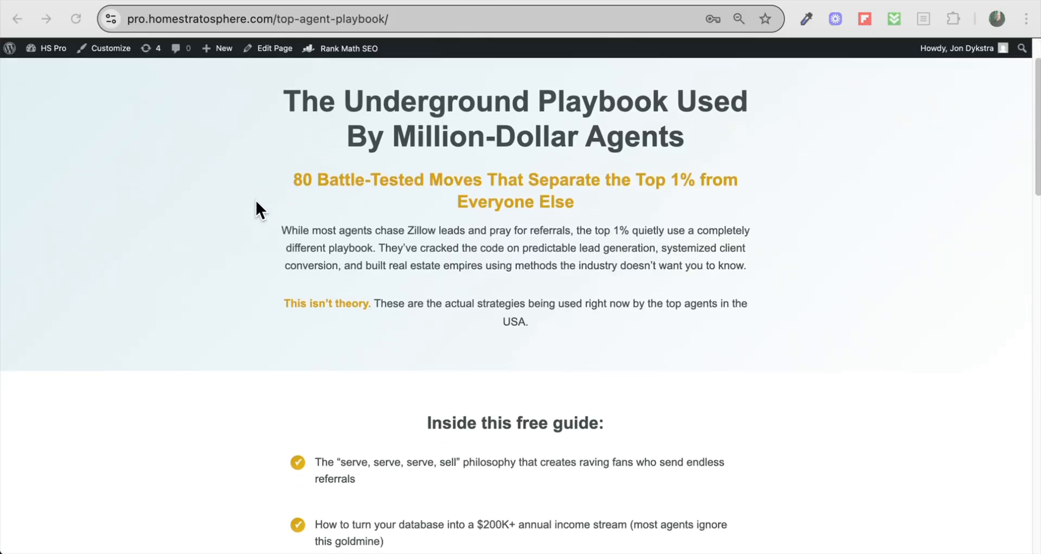
pyautogui.scroll(-1, 256, 202)
pyautogui.scroll(-8, 255, 198)
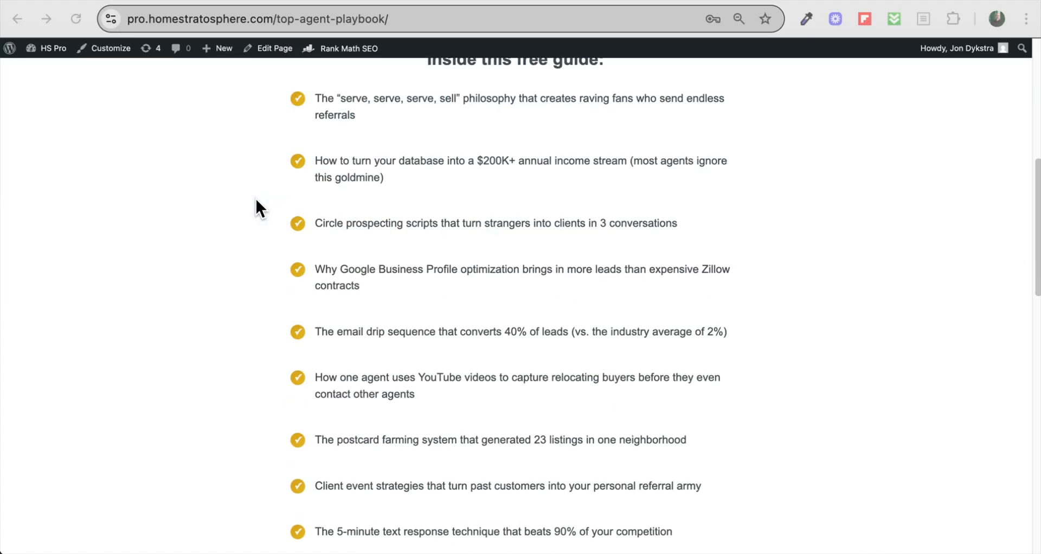
pyautogui.scroll(-5, 236, 199)
pyautogui.scroll(-7, 236, 201)
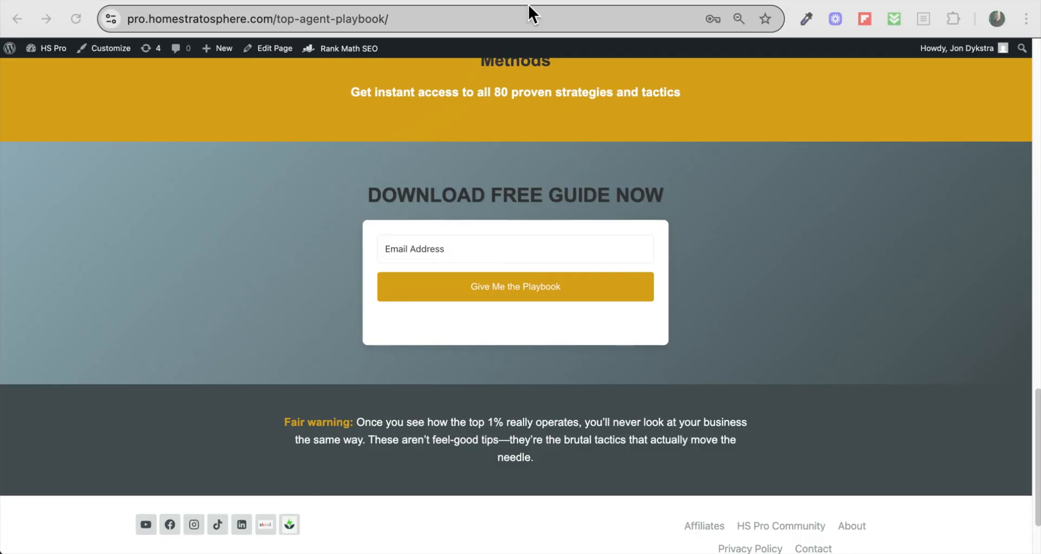
# - Switch to Kit and copy the JavaScript embed code of the "[FREEBIE] Home Selling Prep Checklist" form
pyautogui.hotkey('ctrl', 'Tab')
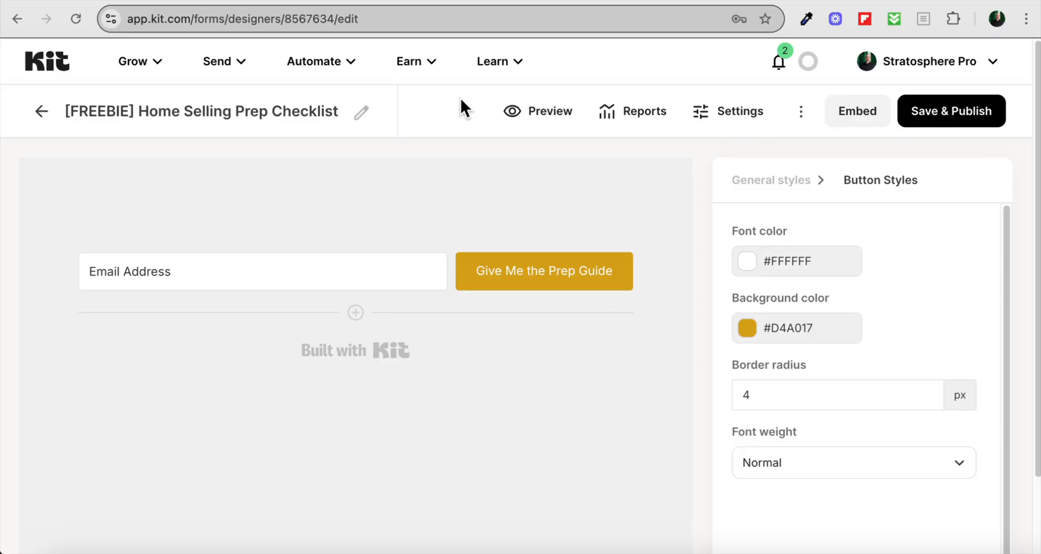
pyautogui.click(854, 108)
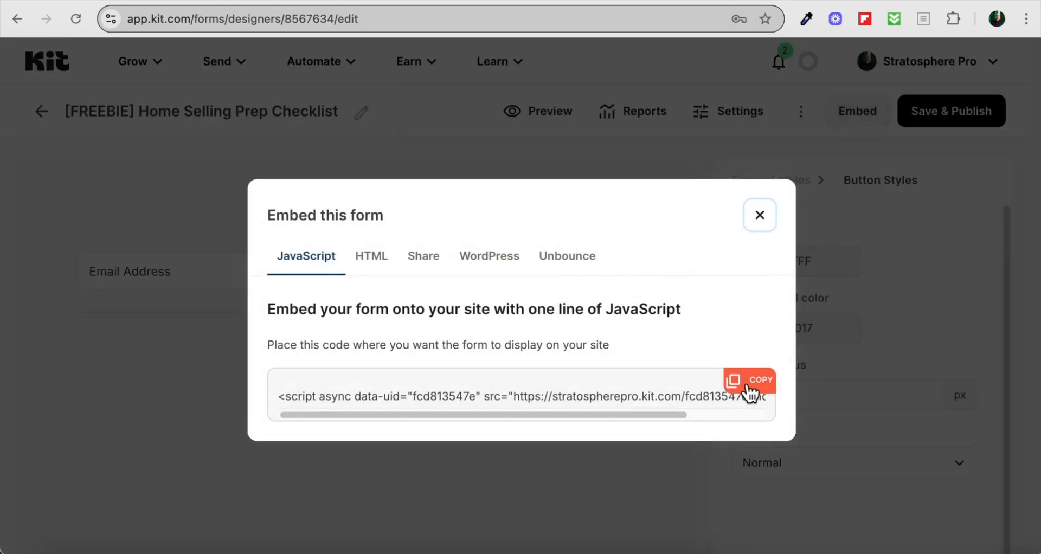
pyautogui.click(752, 382)
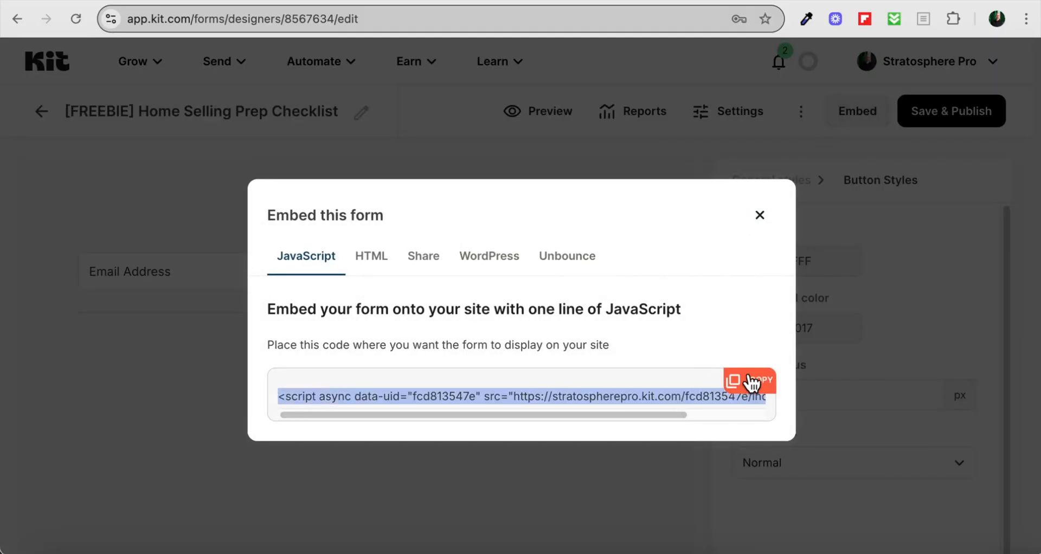
# - Return to Replit and check the agent's testing progress on the HomeSellBlueprint landing page
pyautogui.click(518, 1)
pyautogui.scroll(-5, 239, 235)
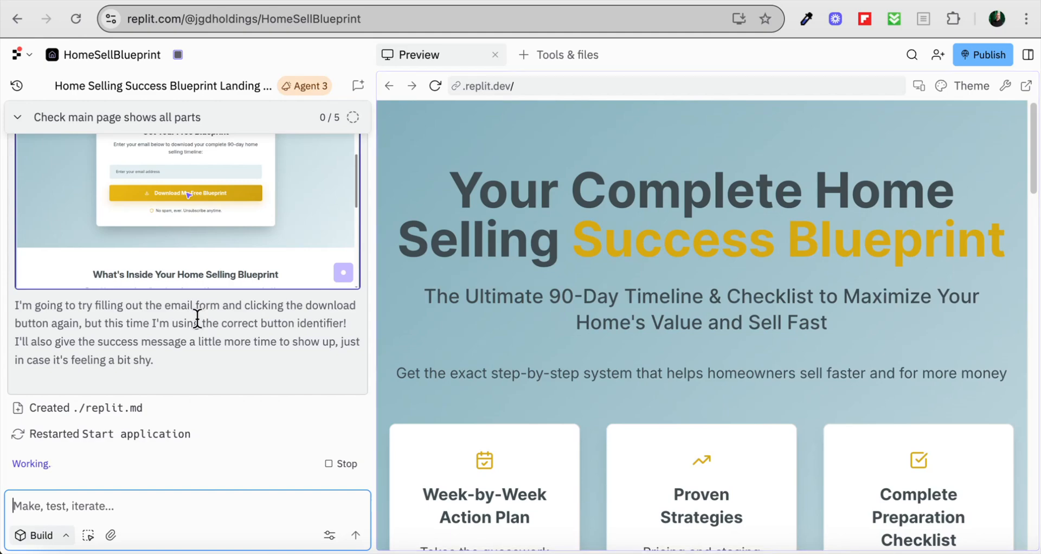
pyautogui.scroll(5, 198, 320)
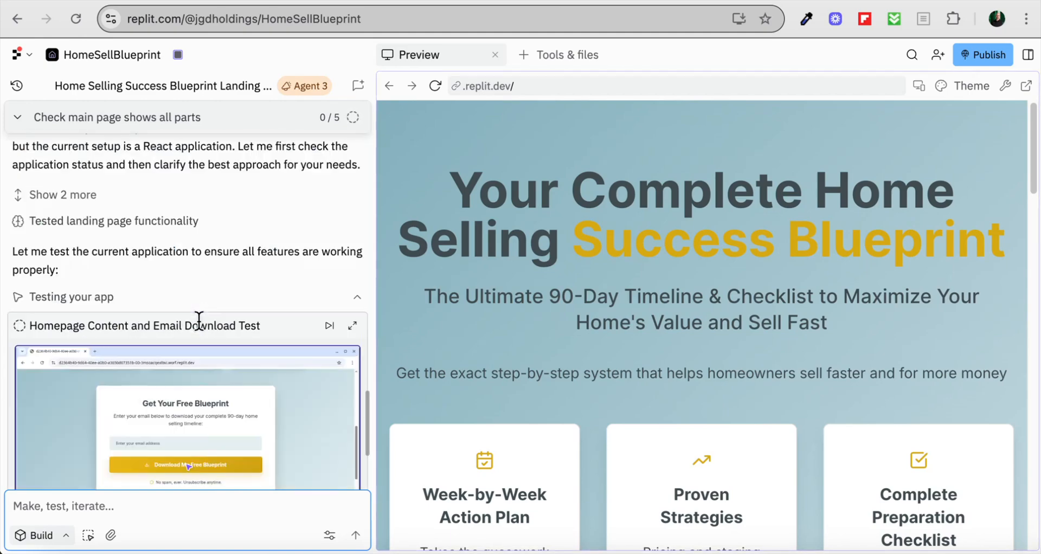
# - Review the agent's HTML update notes in Replit and compare the inserted ConvertKit script with the JavaScript embed code in Kit
pyautogui.scroll(-5, 190, 282)
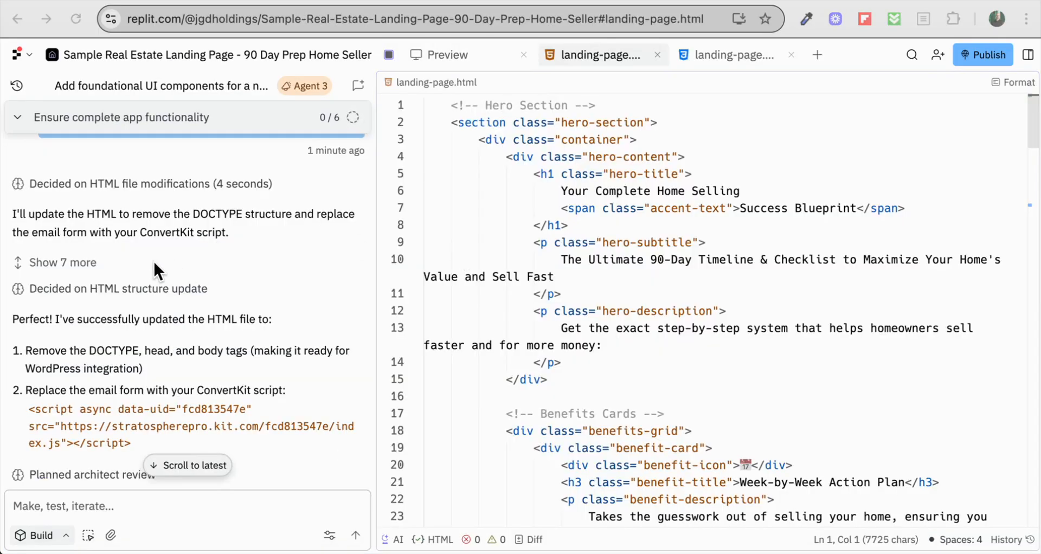
pyautogui.scroll(-2, 157, 262)
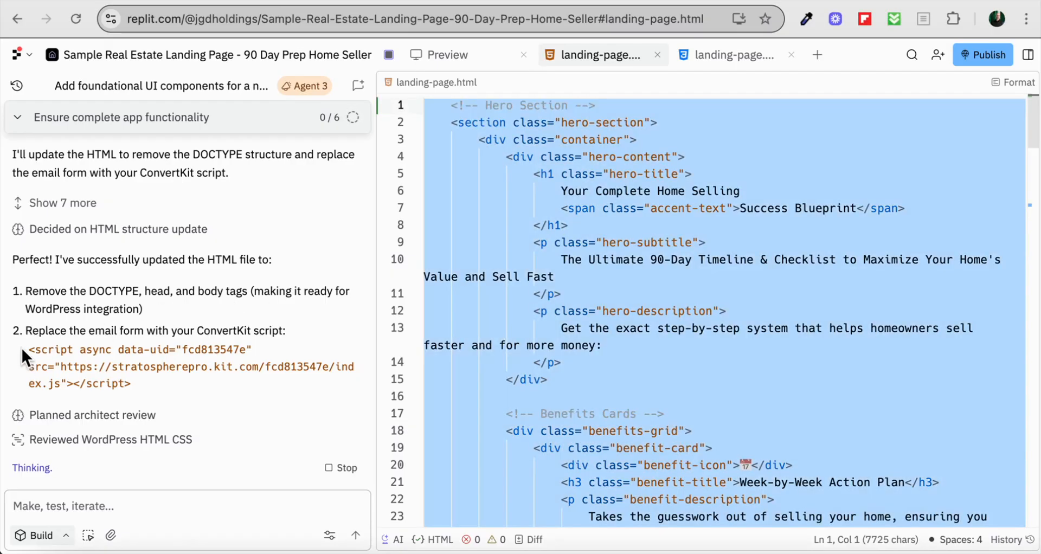
pyautogui.moveTo(24, 346); pyautogui.dragTo(182, 395)
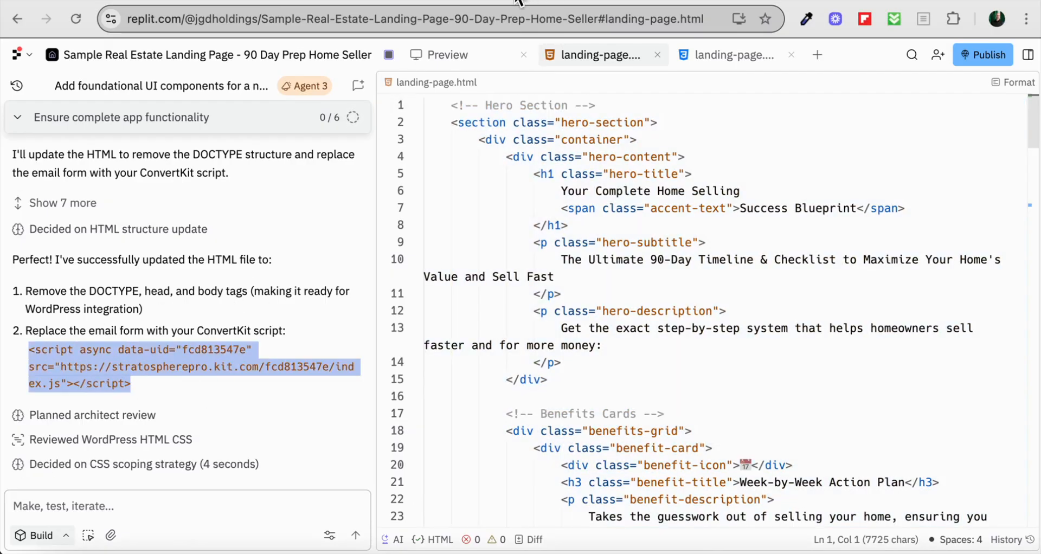
pyautogui.click(516, 1)
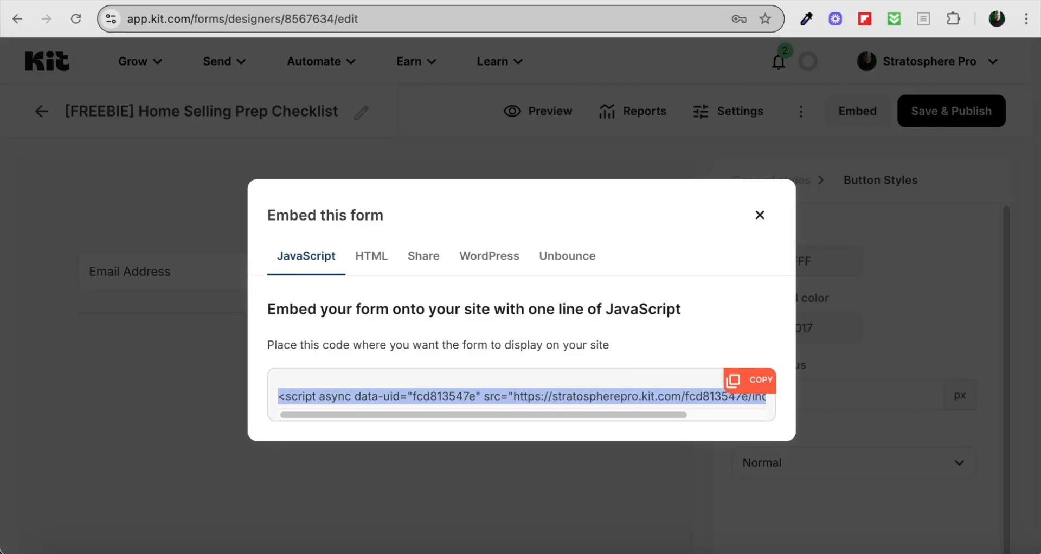
pyautogui.click(450, 3)
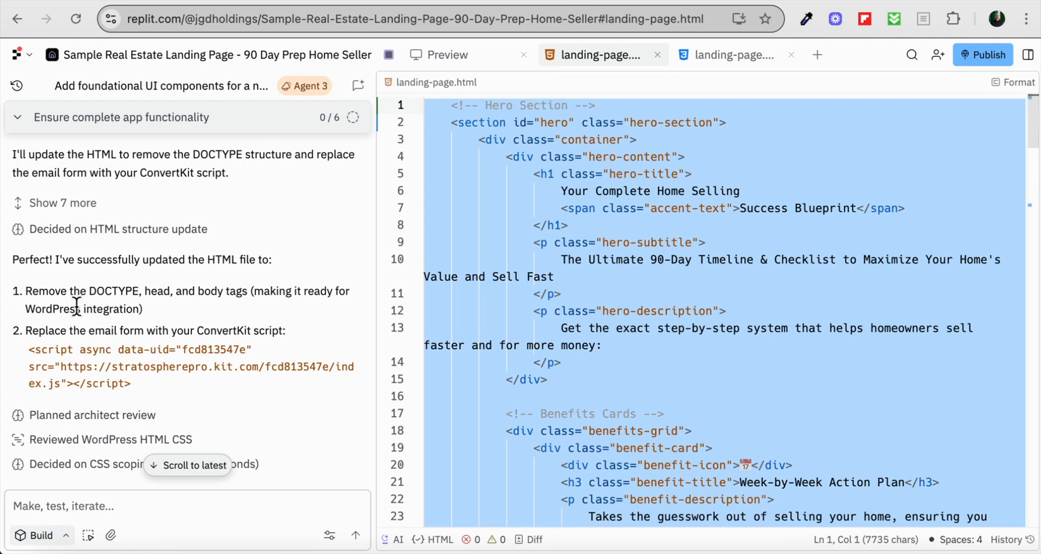
pyautogui.scroll(-3, 287, 265)
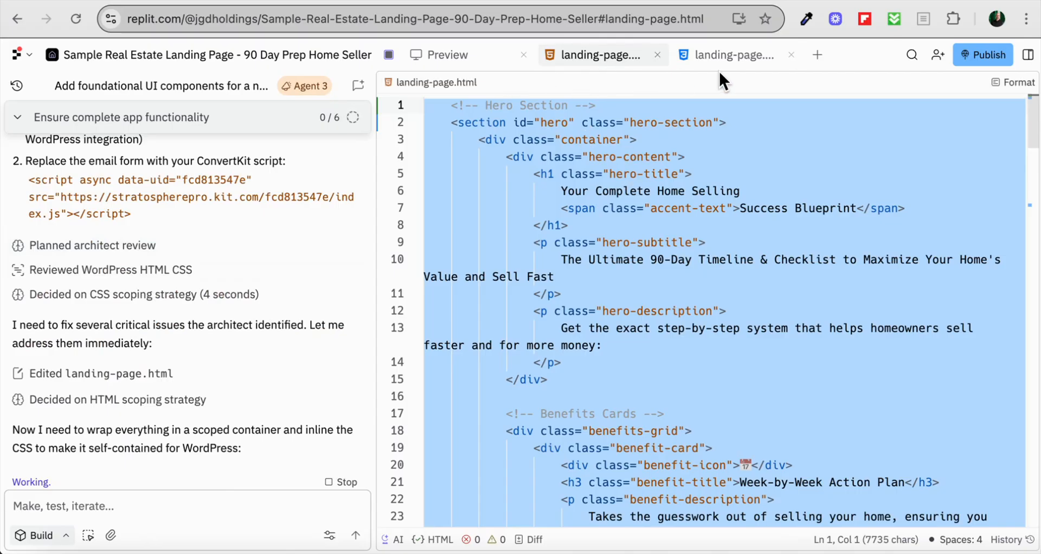
# - Find landing-page.html among the project files and open it in a new editor tab
pyautogui.click(817, 55)
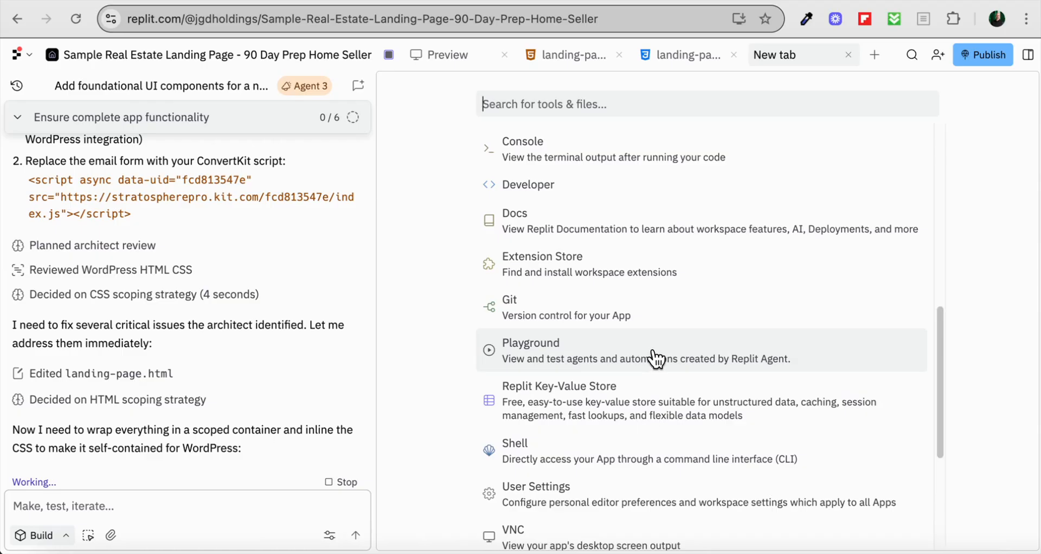
pyautogui.scroll(-5, 654, 358)
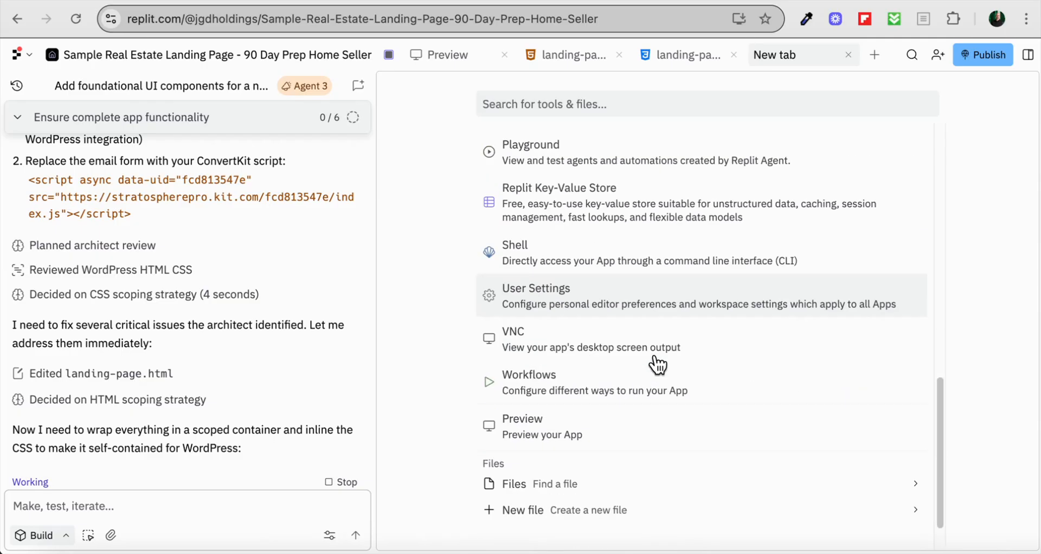
pyautogui.click(708, 444)
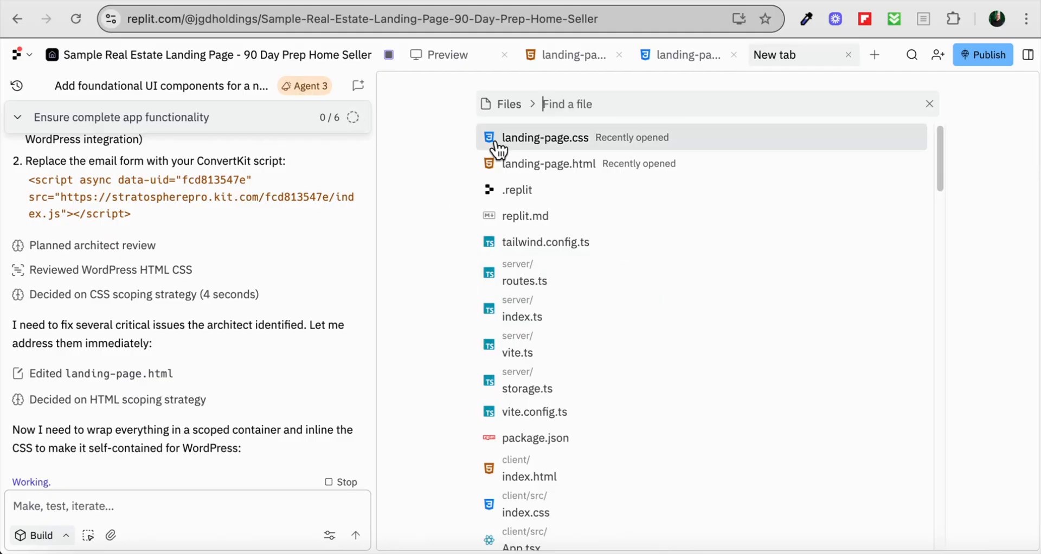
pyautogui.click(566, 170)
pyautogui.hotkey('ctrl', 'a')
pyautogui.click(672, 56)
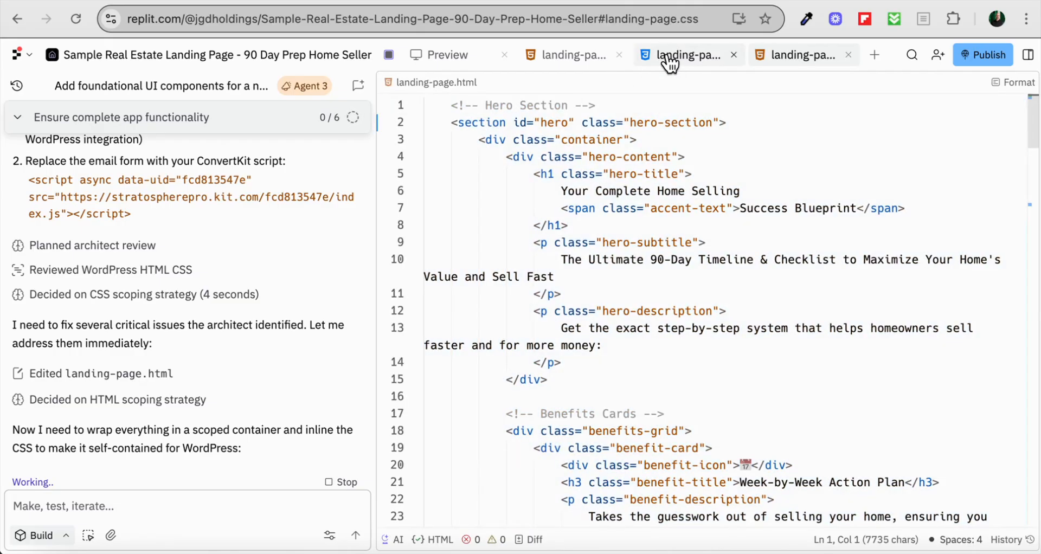
# - Copy all the code of landing-page.html, switch to WordPress, and paste it into the page's empty Custom HTML block
pyautogui.click(788, 59)
pyautogui.hotkey('ctrl', 'a')
pyautogui.click(595, 189)
pyautogui.hotkey('ctrl', 'a')
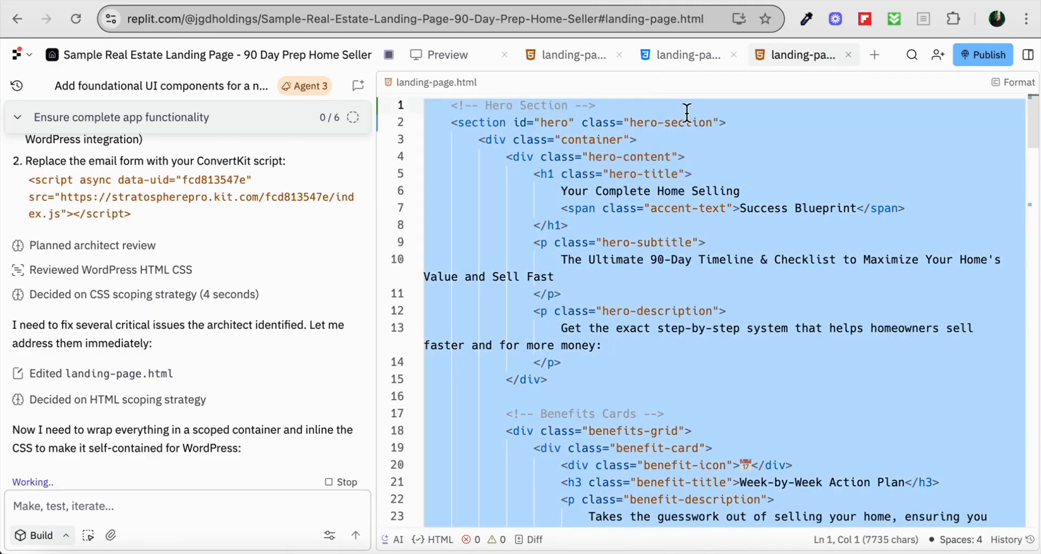
pyautogui.click(578, 1)
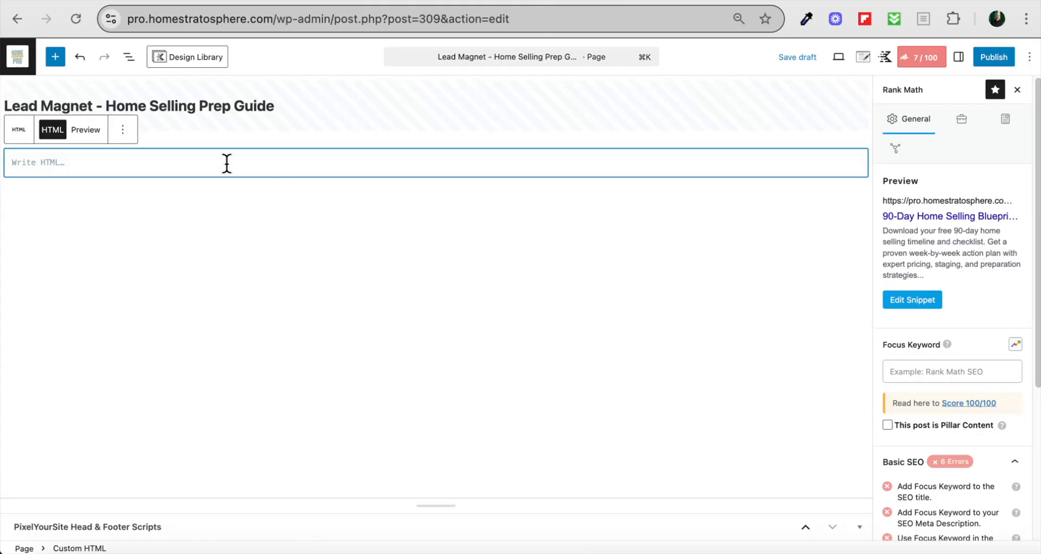
pyautogui.press('super+v')
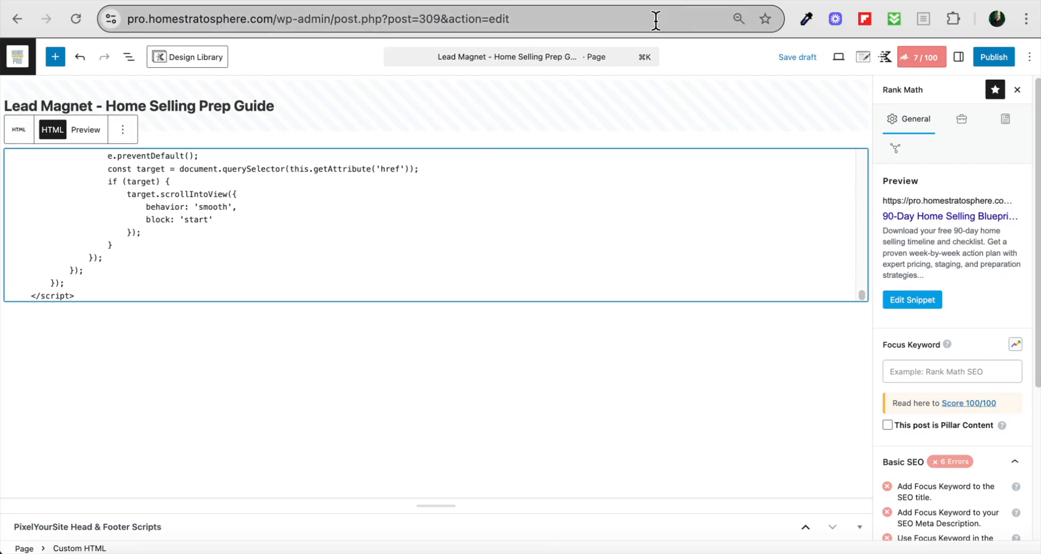
# - Return to Replit and copy the entire contents of landing-page.css
pyautogui.click(434, 2)
pyautogui.click(686, 55)
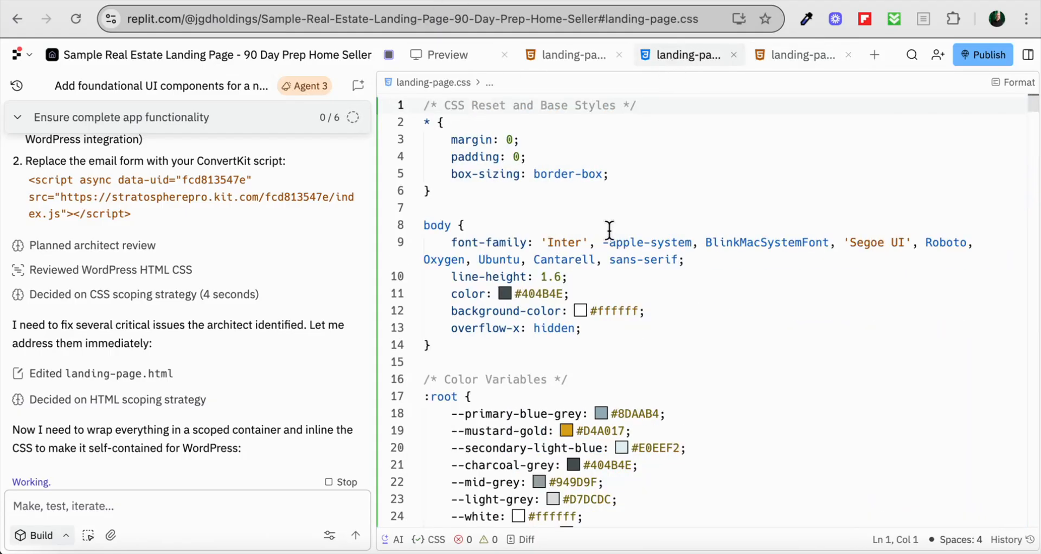
pyautogui.click(609, 232)
pyautogui.press('super+a')
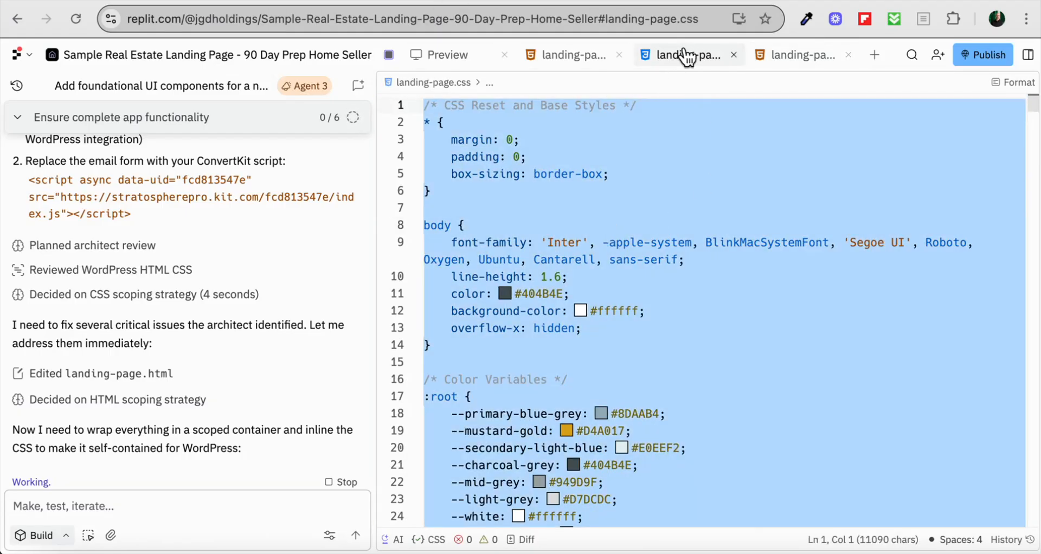
# - In WordPress, paste the copied stylesheet into the page's Post Specific CSS in Kadence's Custom CSS and JS settings and save it
pyautogui.click(568, 2)
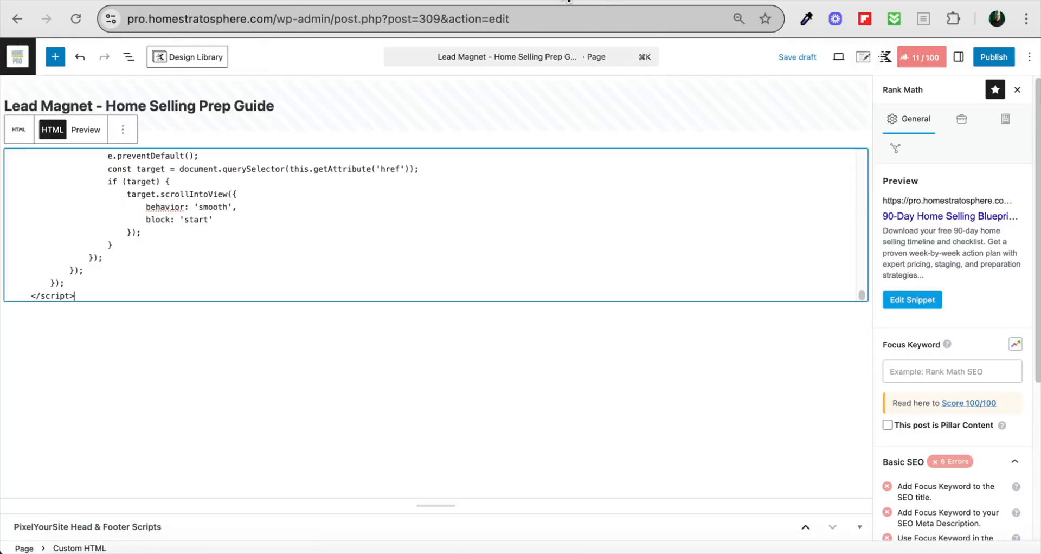
pyautogui.click(885, 57)
pyautogui.click(911, 453)
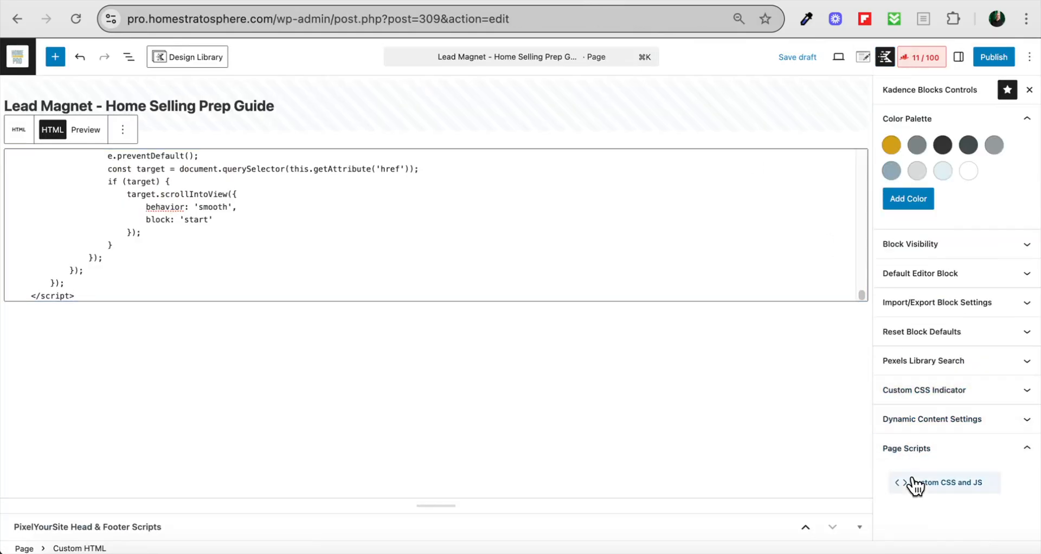
pyautogui.click(914, 484)
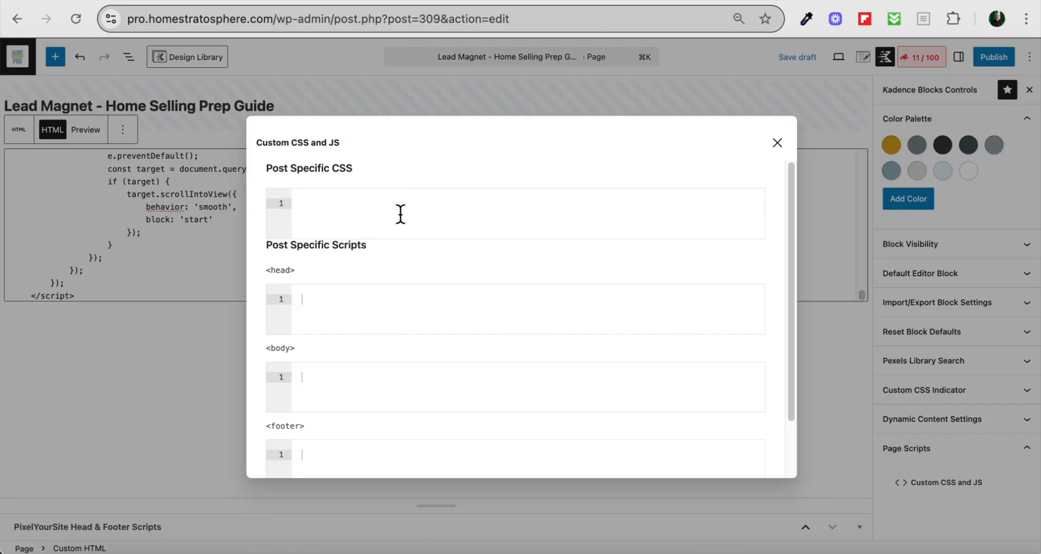
pyautogui.press('super+v')
pyautogui.scroll(-5, 772, 327)
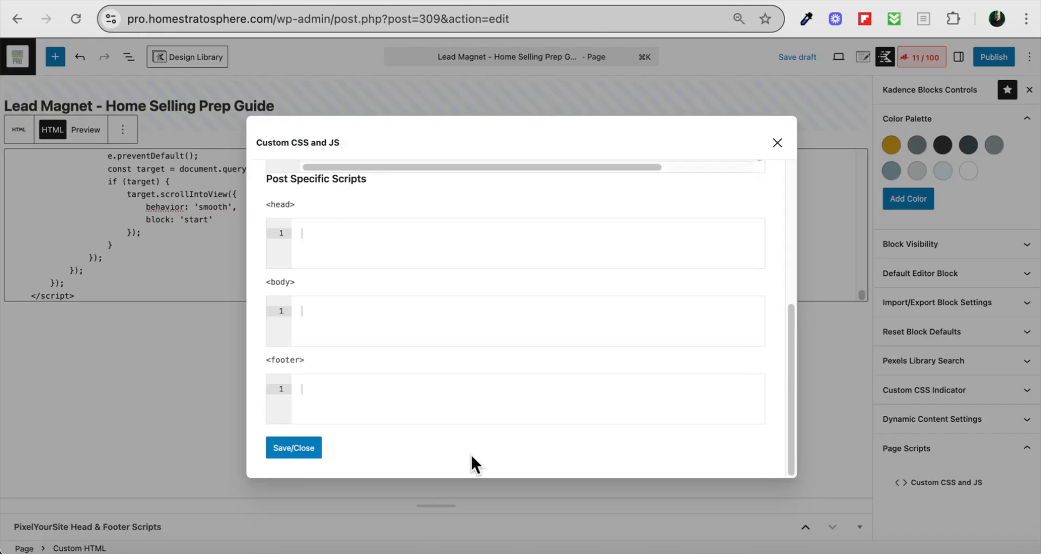
pyautogui.click(317, 459)
# - Publish the "Lead Magnet - Home Selling Prep Guide" page and copy its page address
pyautogui.click(996, 63)
pyautogui.click(997, 60)
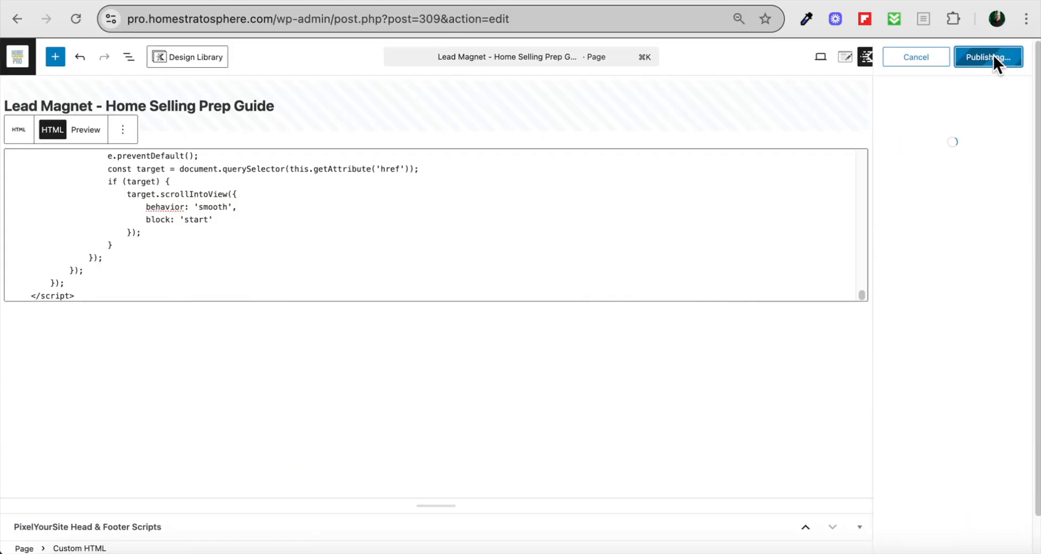
pyautogui.click(1016, 179)
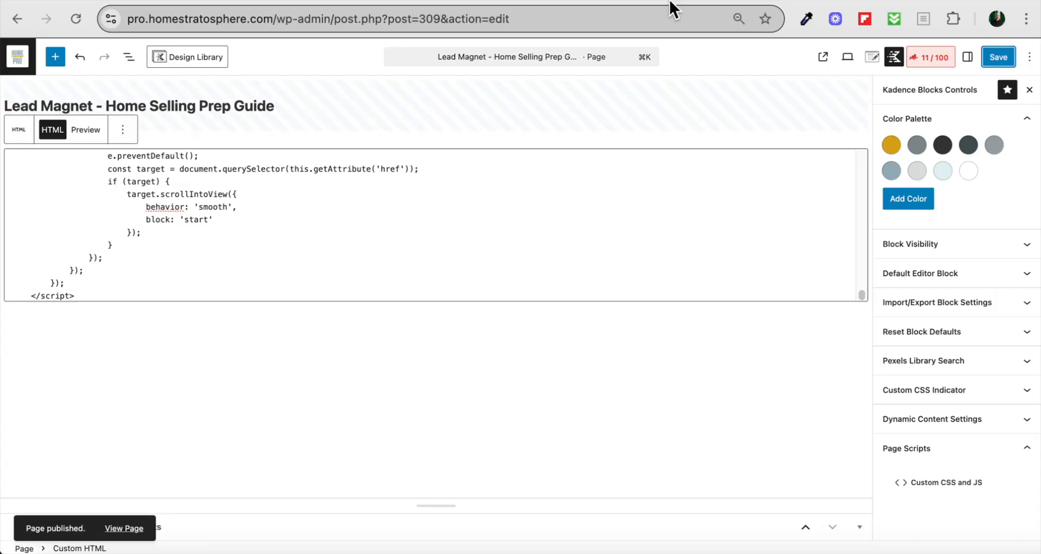
# - Load the published page at pro.homestratosphere.com/lead-magnet-home-selling-prep-guide/ in place of the top-agent-playbook page
pyautogui.click(744, 0)
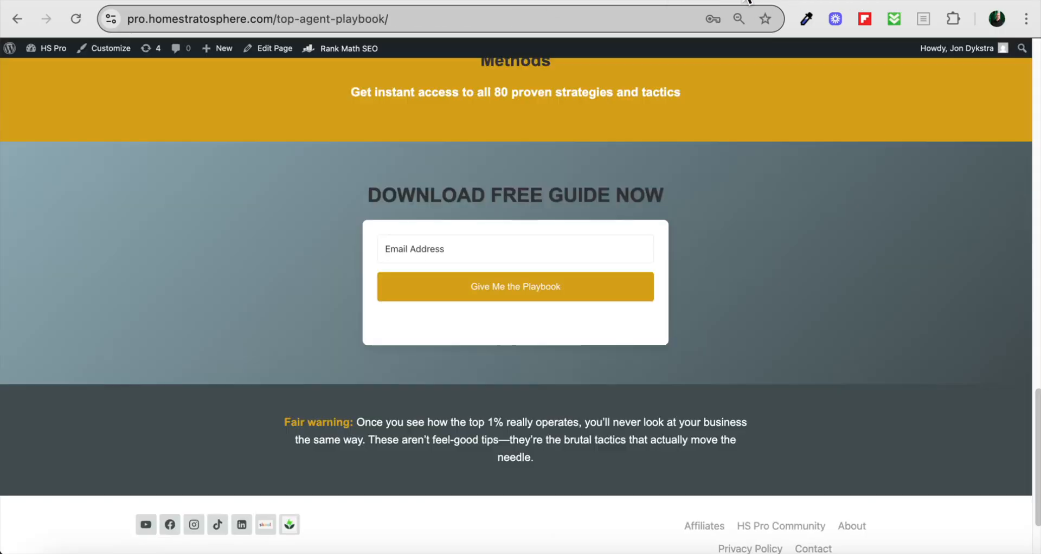
pyautogui.click(466, 21)
pyautogui.press('super+v')
pyautogui.press('Return')
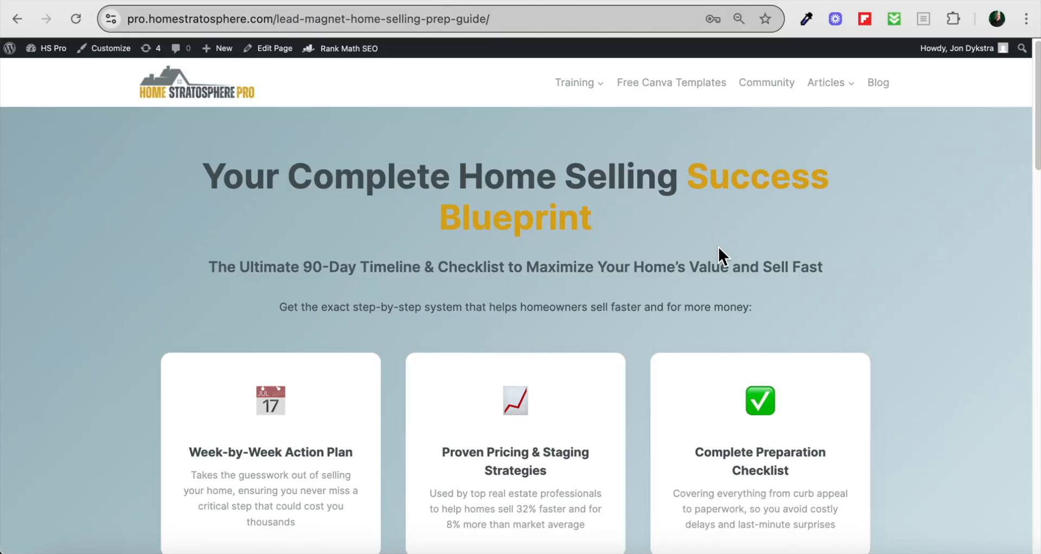
# - Examine the live landing page from the hero and email signup form down to the closing call to action and back
pyautogui.scroll(-9, 718, 247)
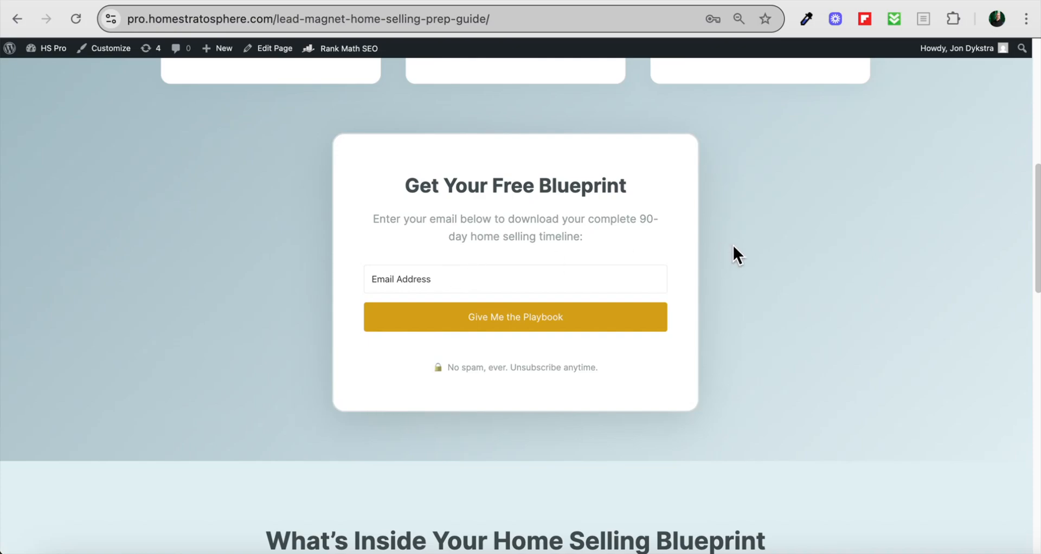
pyautogui.scroll(-5, 732, 253)
pyautogui.scroll(-5, 755, 254)
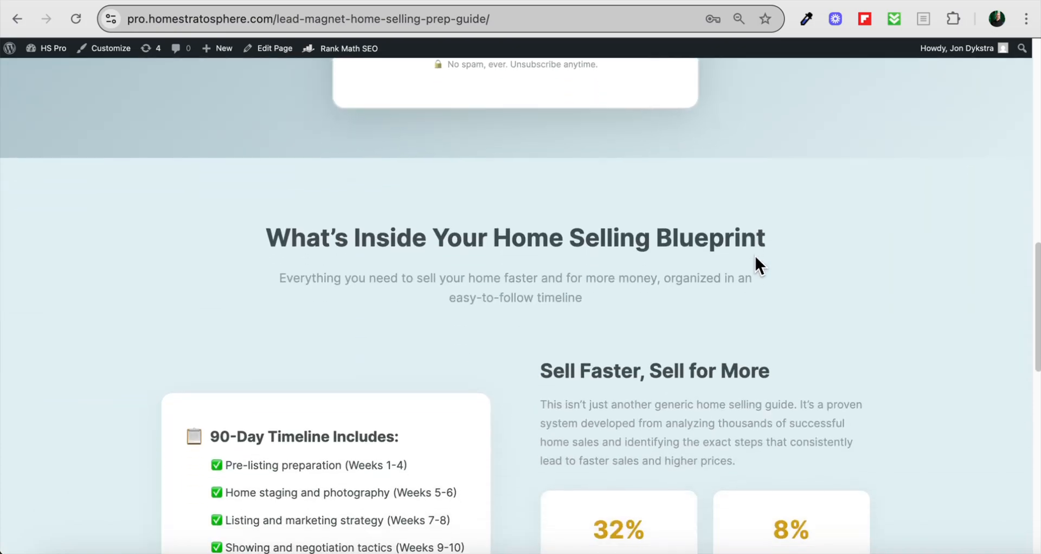
pyautogui.scroll(-5, 689, 219)
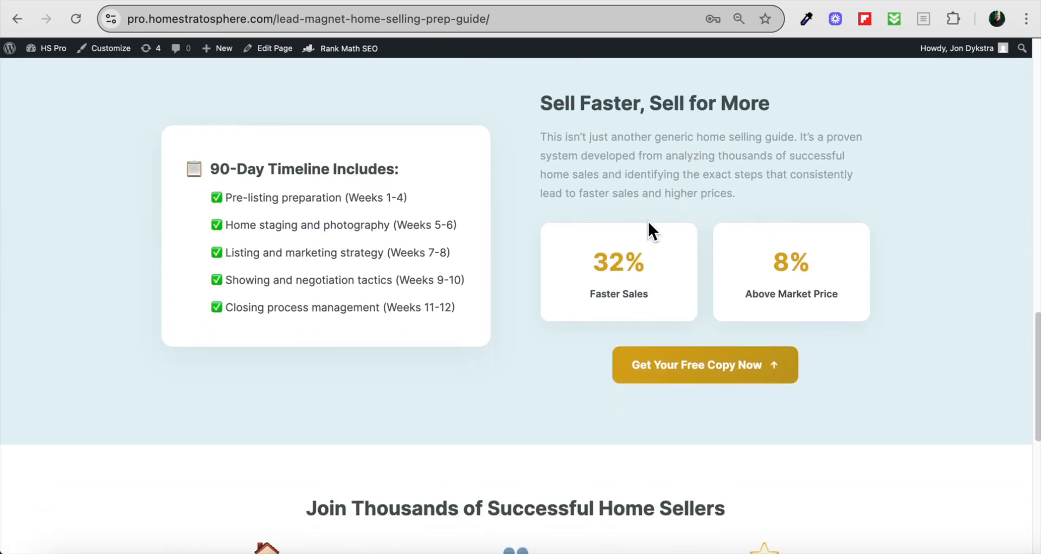
pyautogui.scroll(-1, 597, 222)
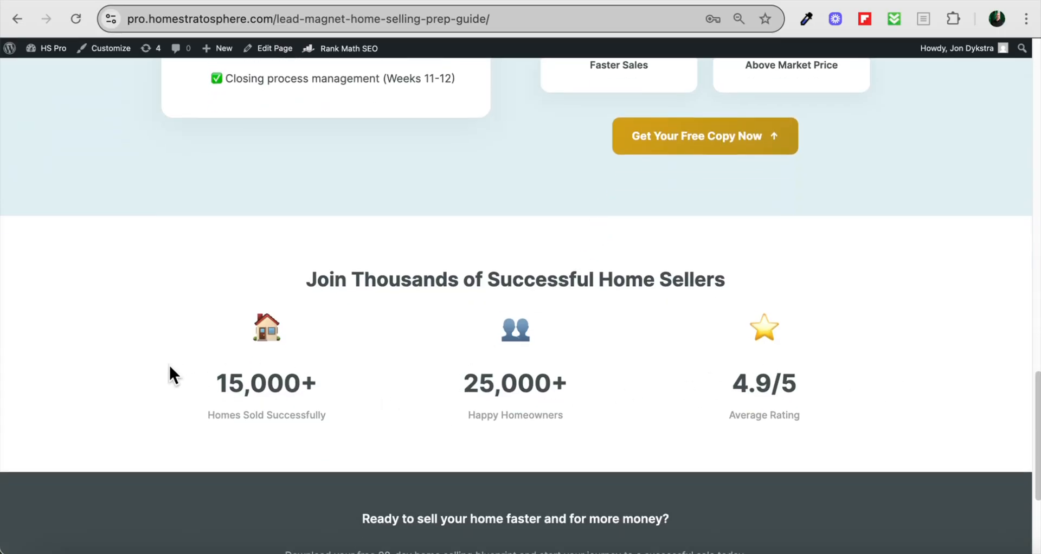
pyautogui.scroll(-1, 474, 299)
pyautogui.scroll(10, 545, 226)
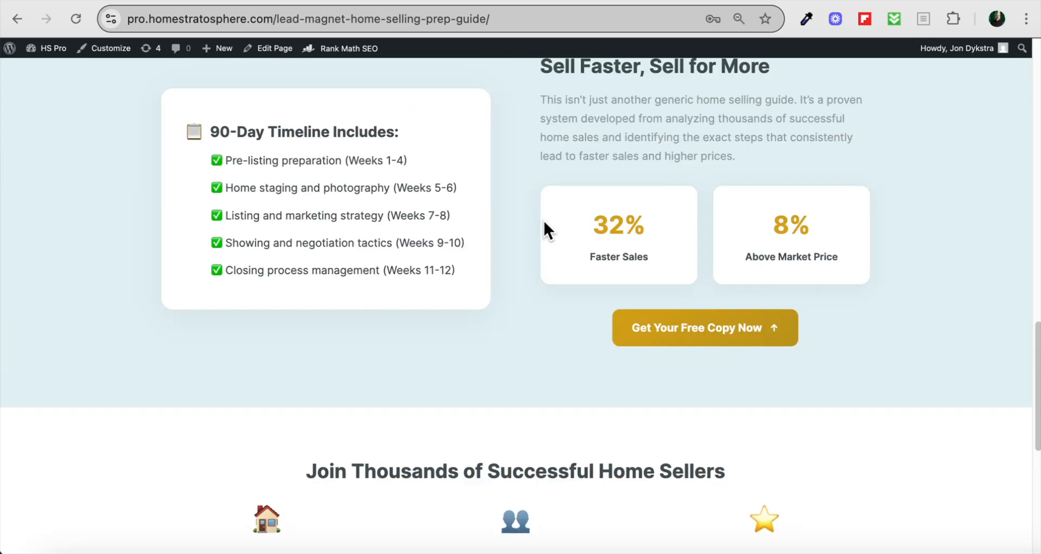
pyautogui.scroll(12, 573, 225)
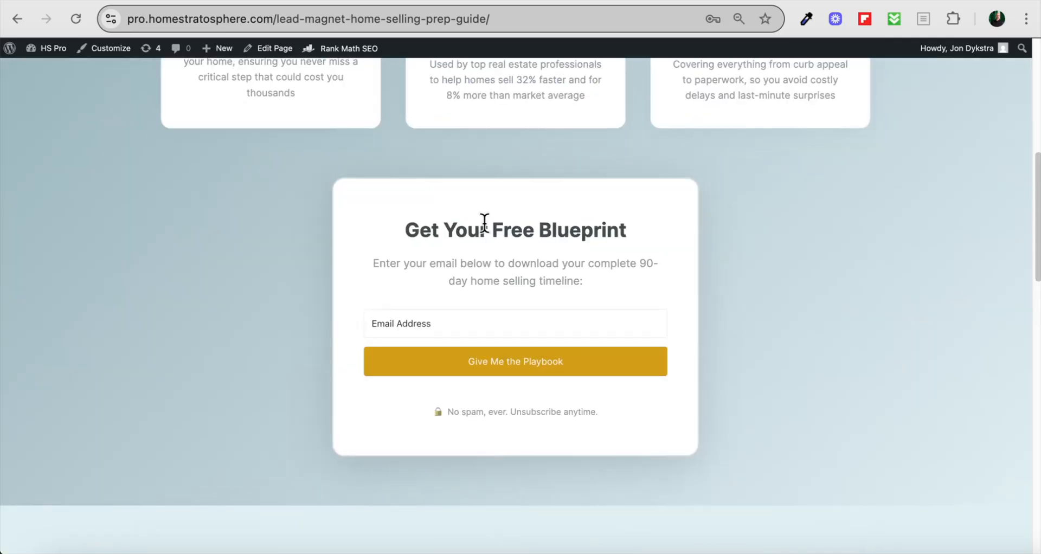
pyautogui.scroll(3, 403, 219)
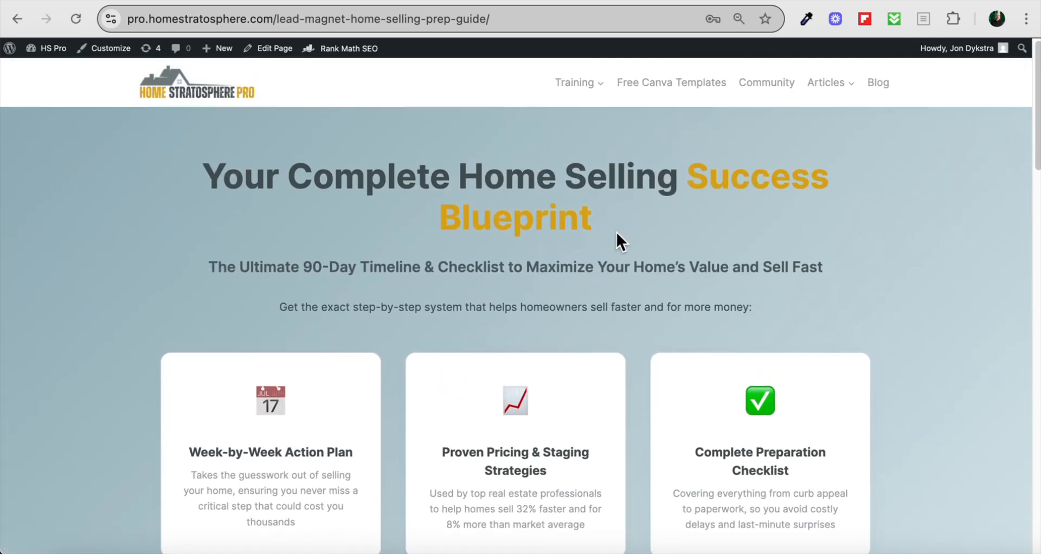